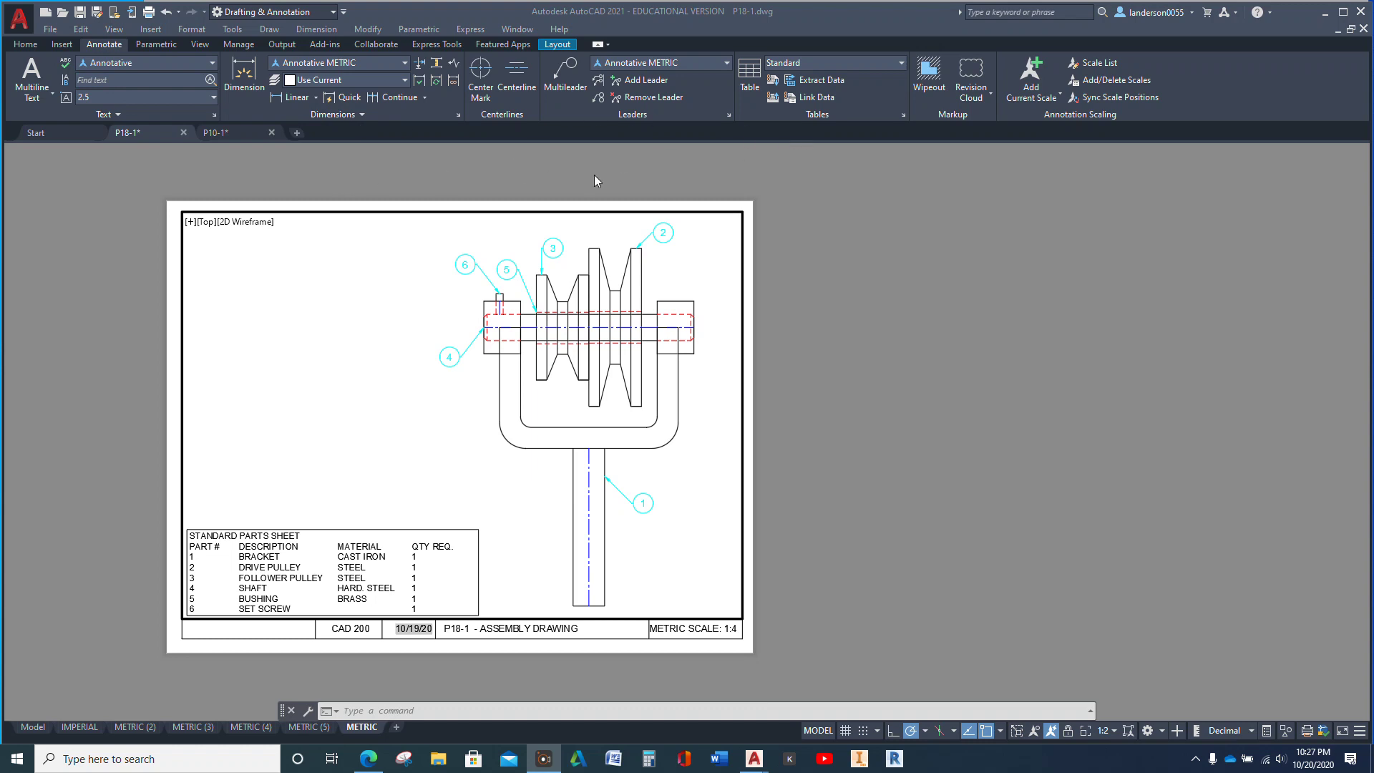
Start a new multileader style from Annotative METRIC, renaming 'Copy of' to 'Bubble Annotative METRIC'.
click(730, 114)
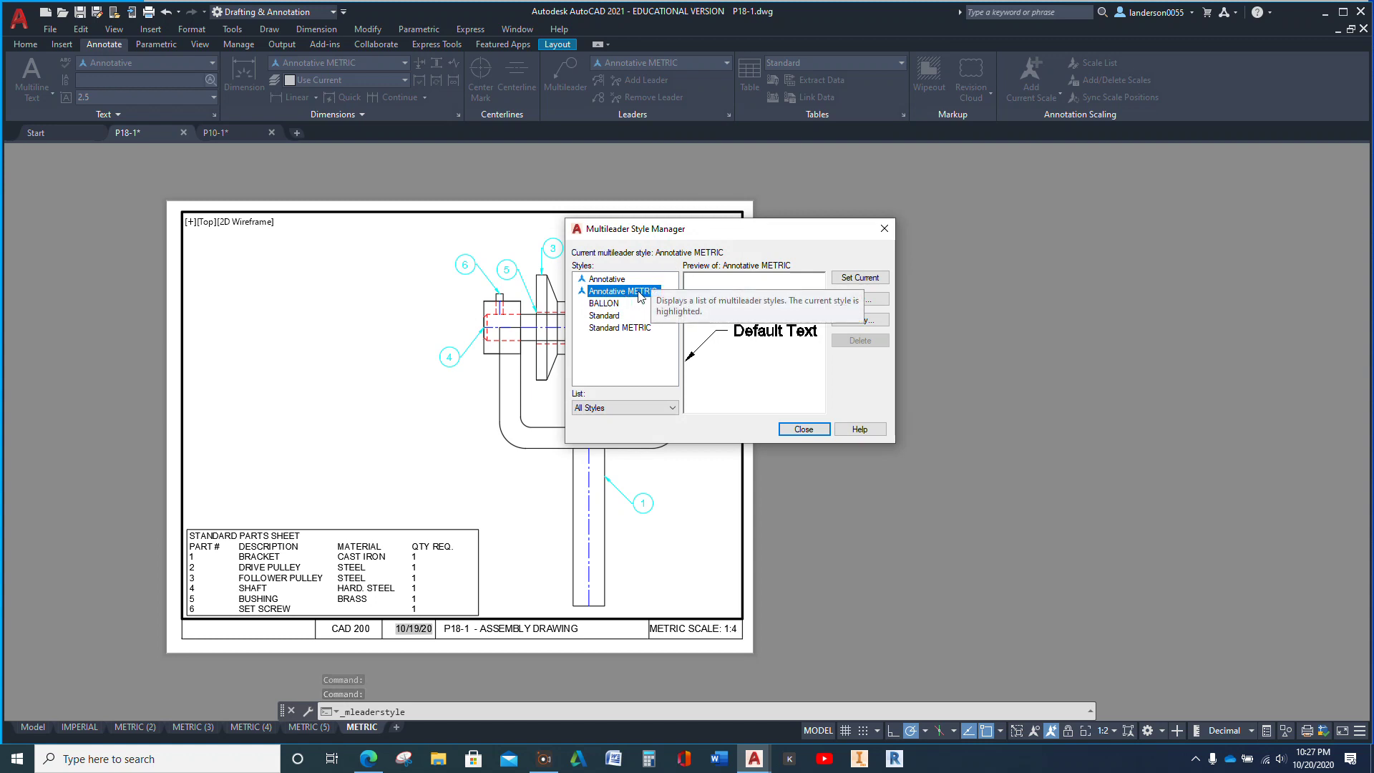
click(861, 300)
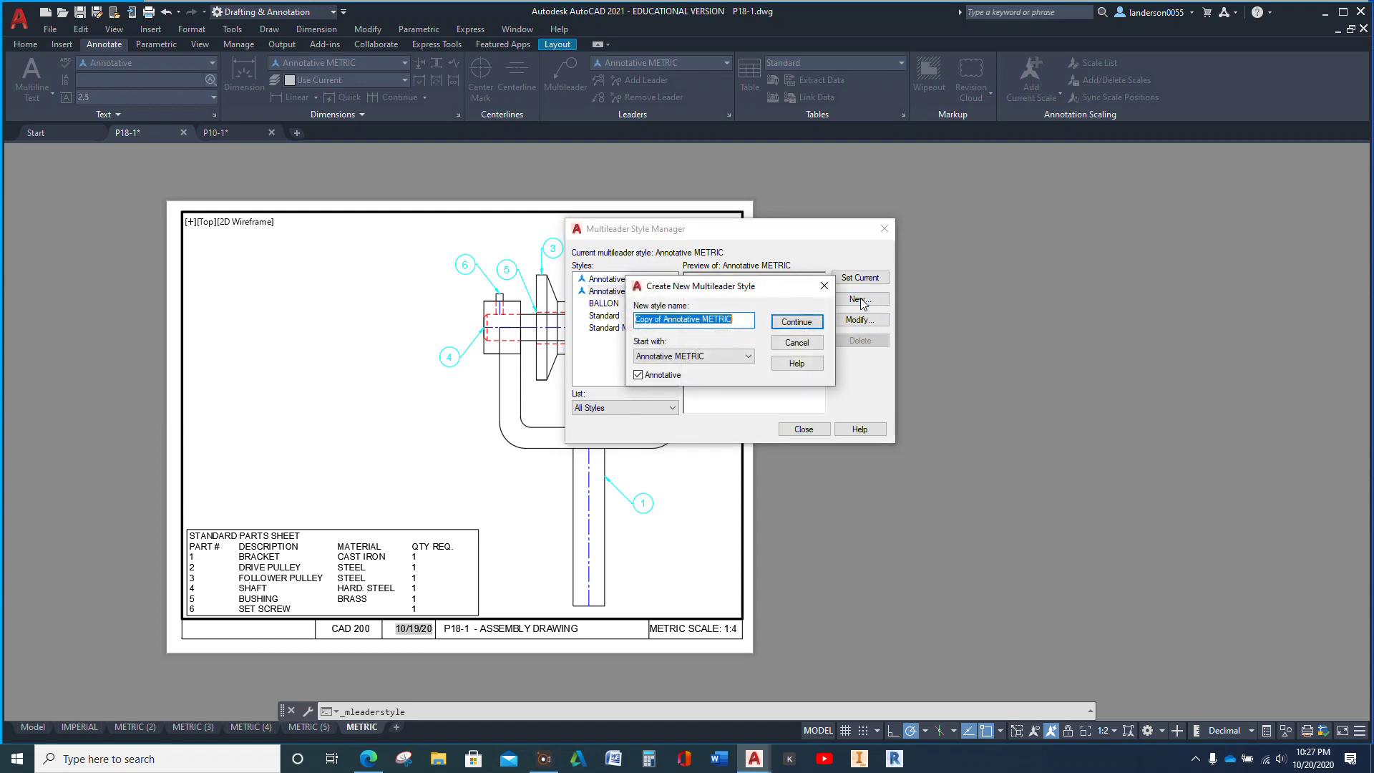
click(701, 321)
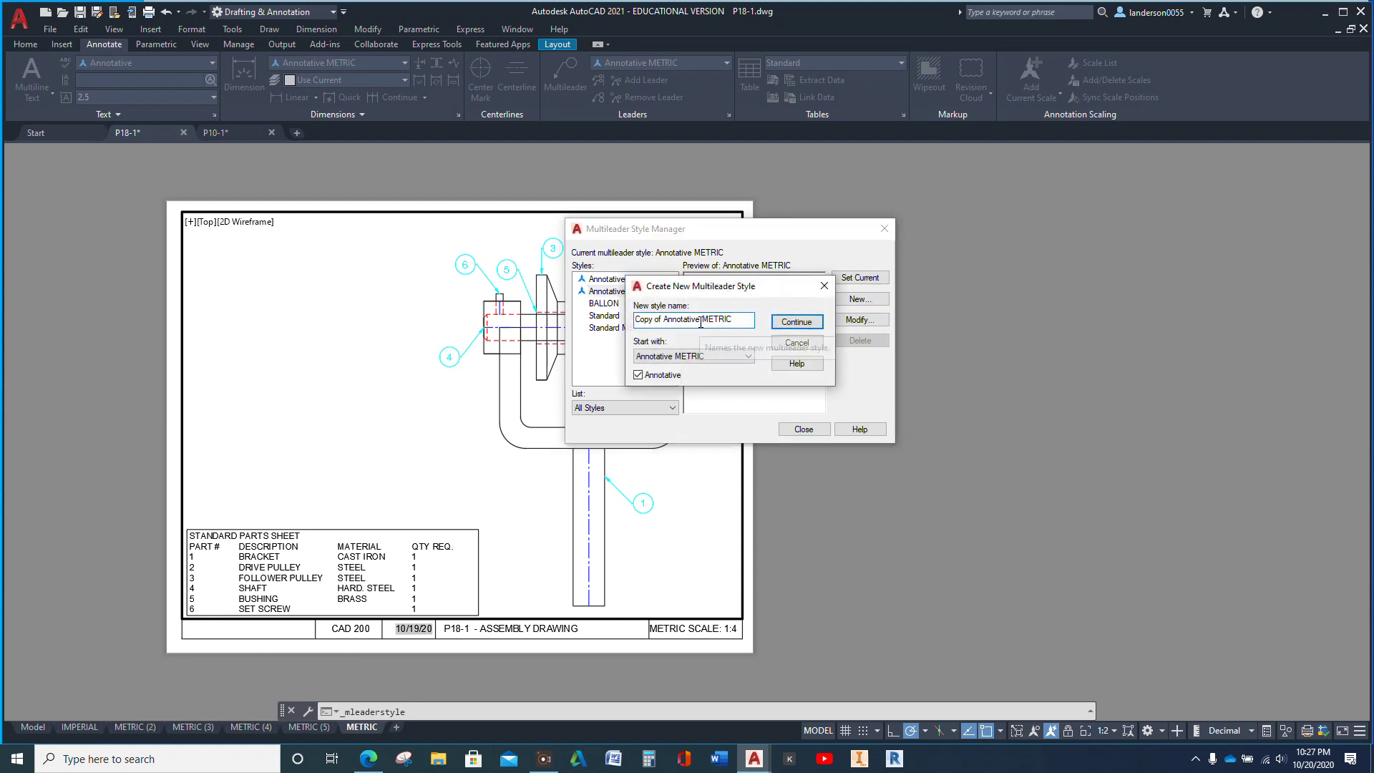
drag(660, 320, 634, 320)
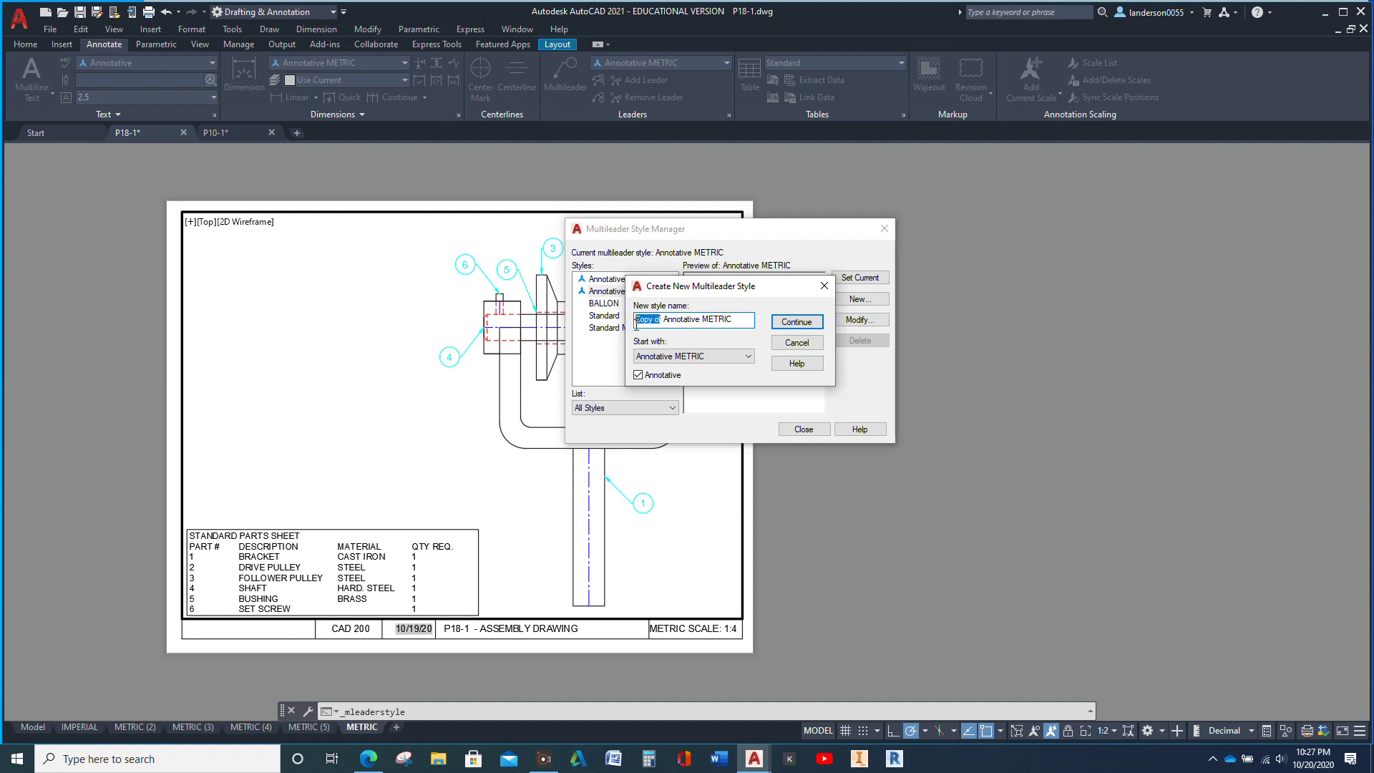
text(Bubble)
key(BackSpace)
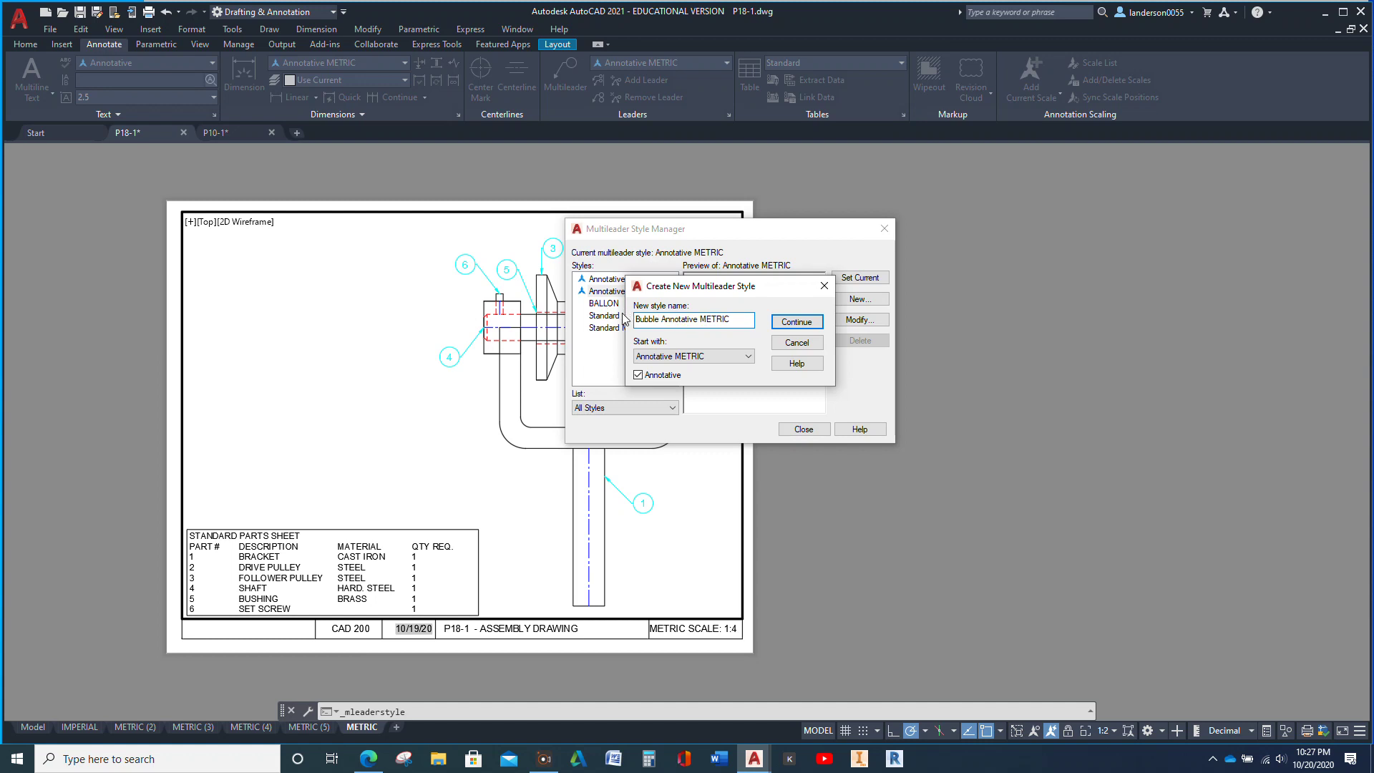
Continue into the Modify Multileader Style dialog and view its Leader Structure and Content settings.
click(798, 323)
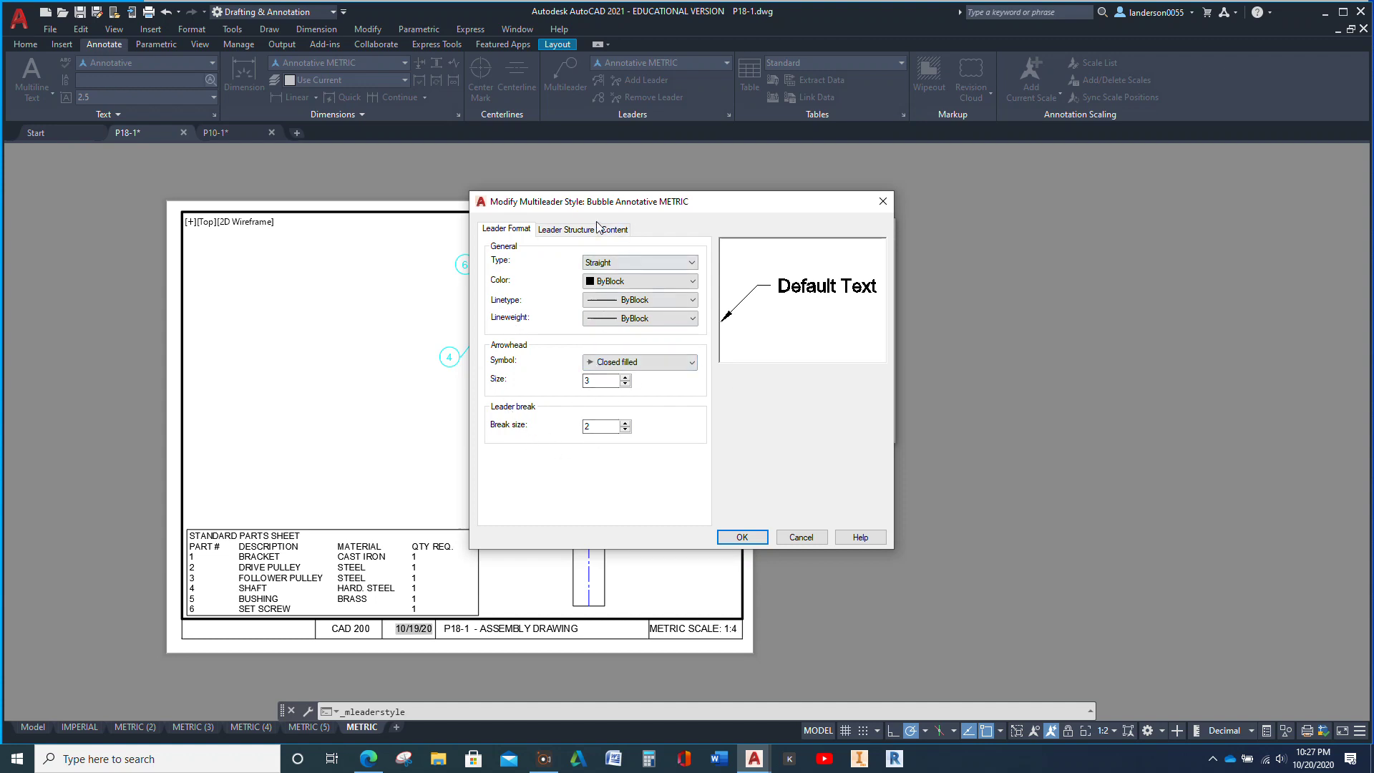
click(565, 230)
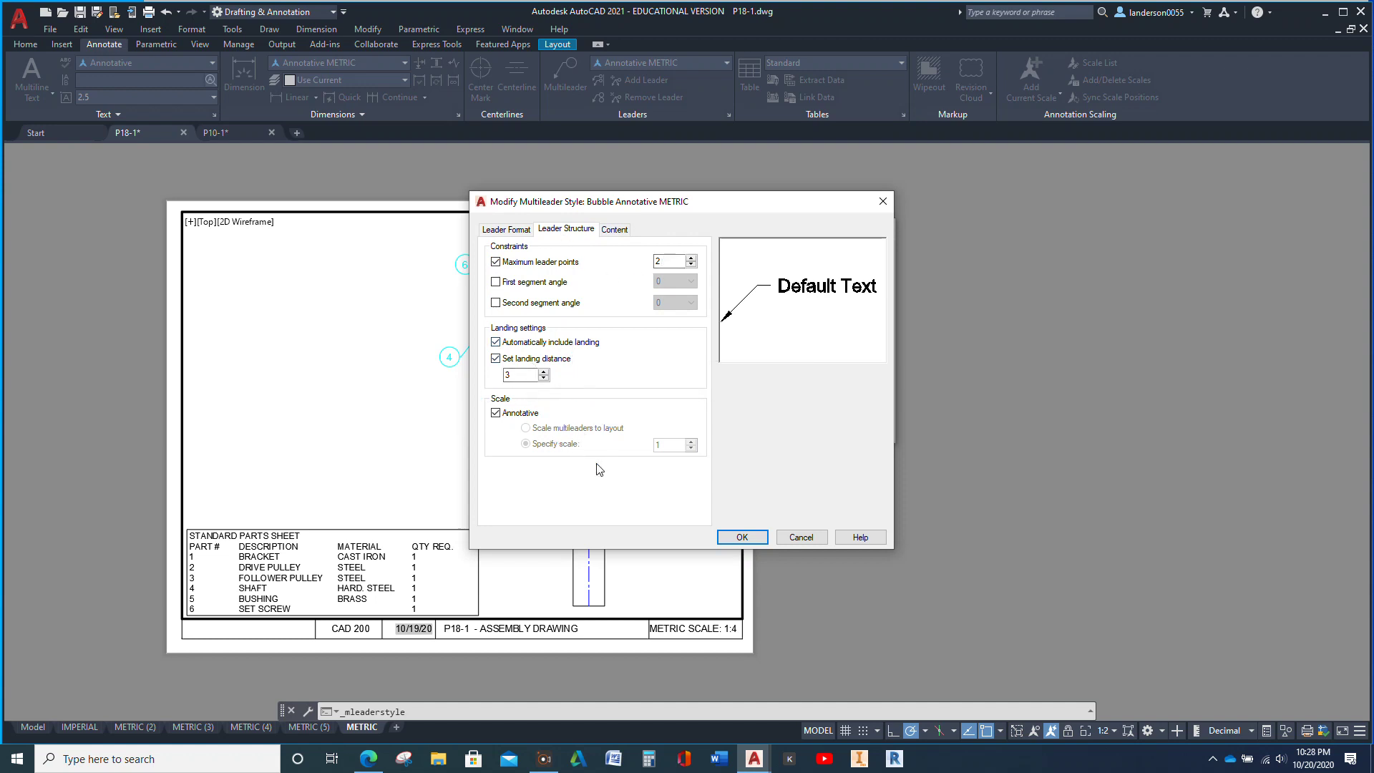
click(617, 230)
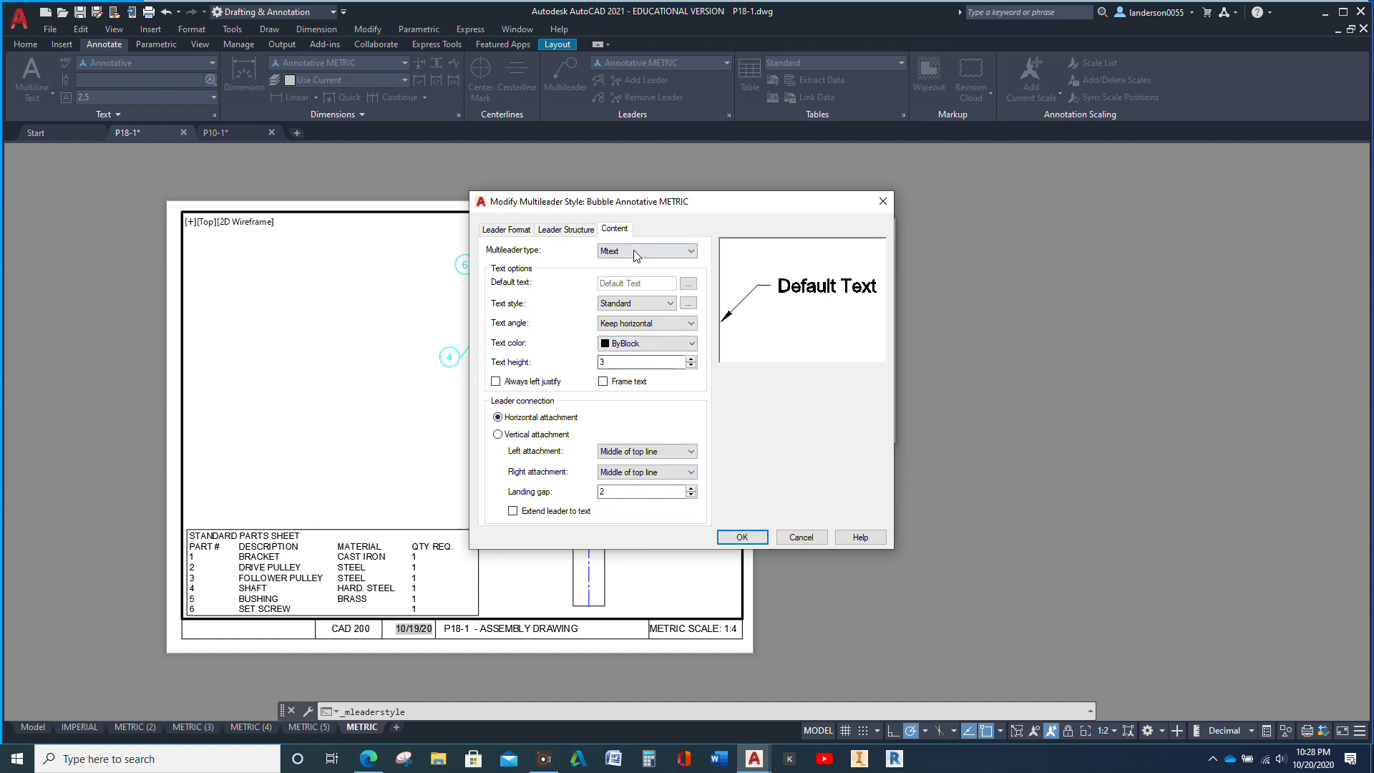
Set the multileader type to Block with a Circle source block at scale 25, and save.
click(692, 254)
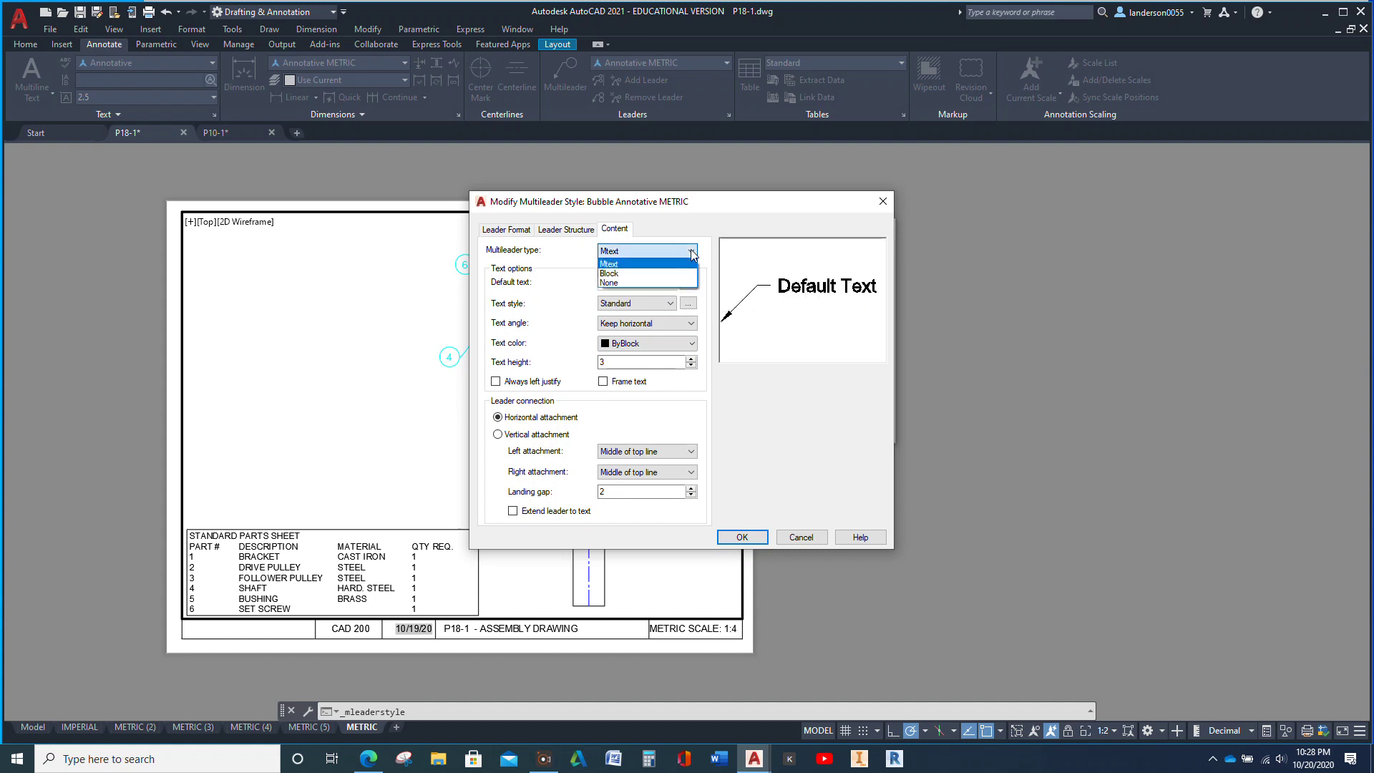
click(645, 274)
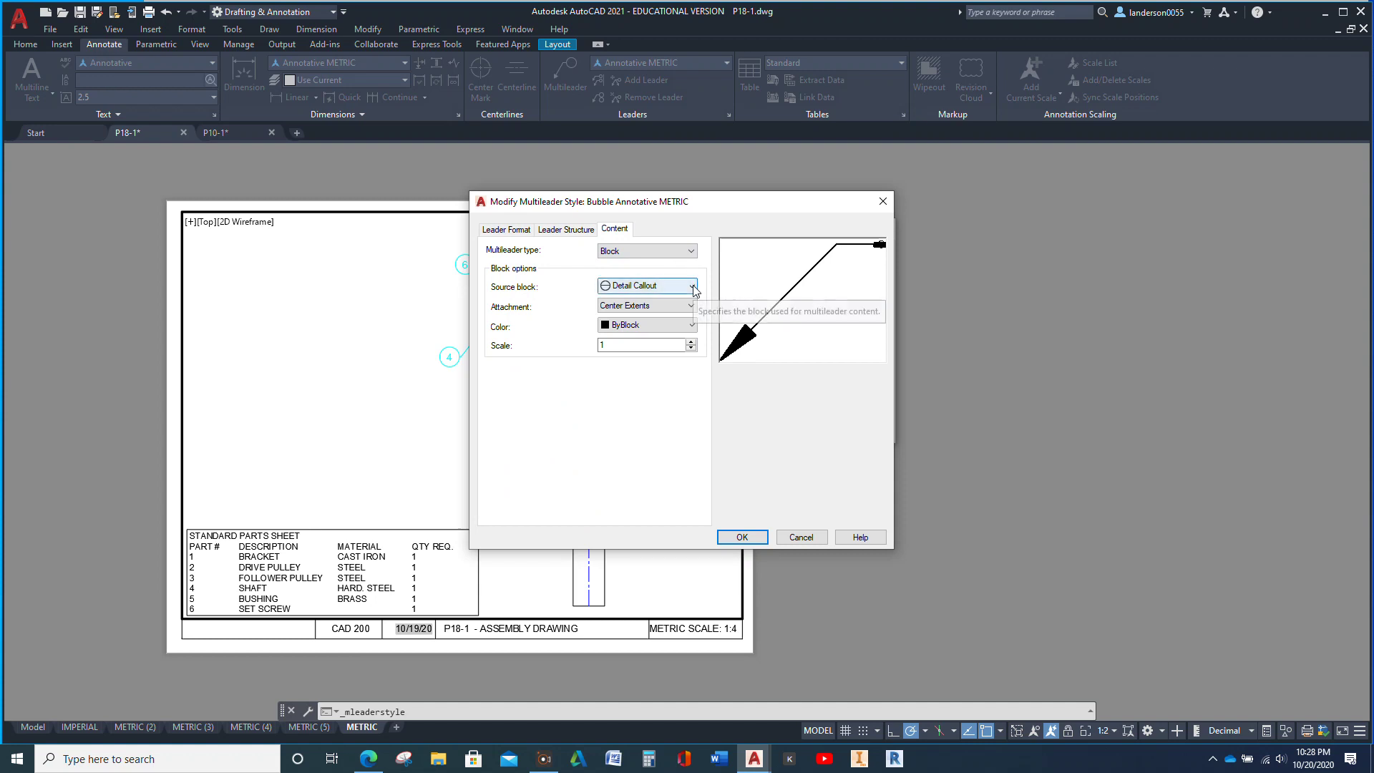
click(693, 287)
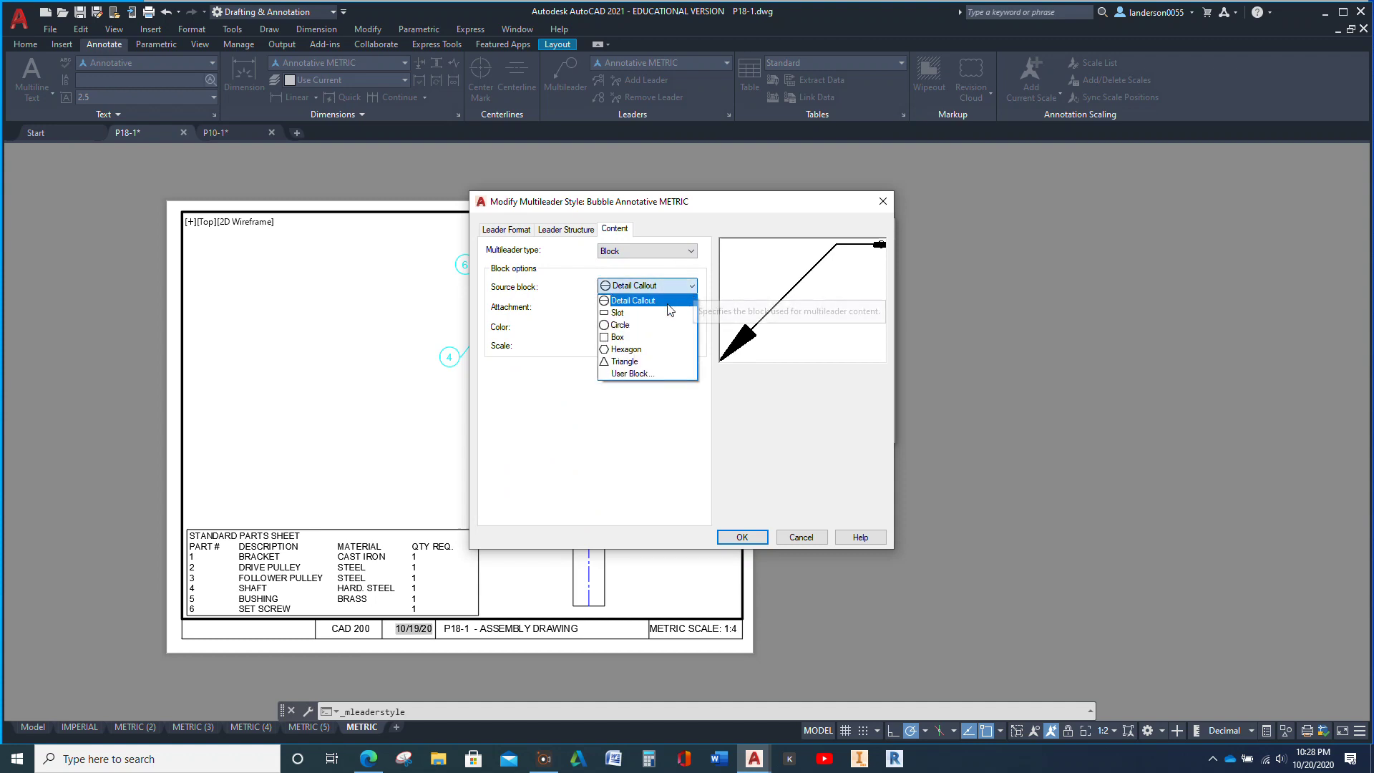
click(620, 326)
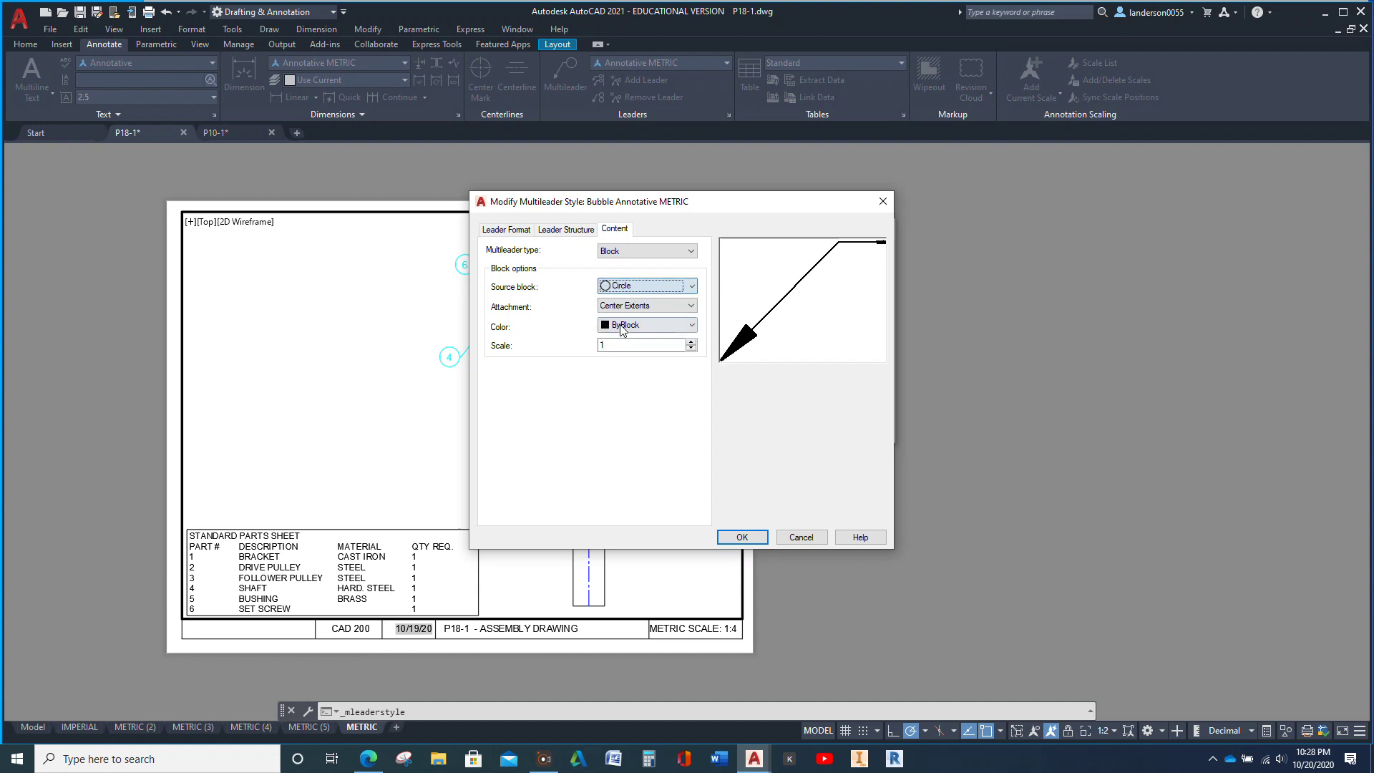
click(617, 345)
double_click(618, 345)
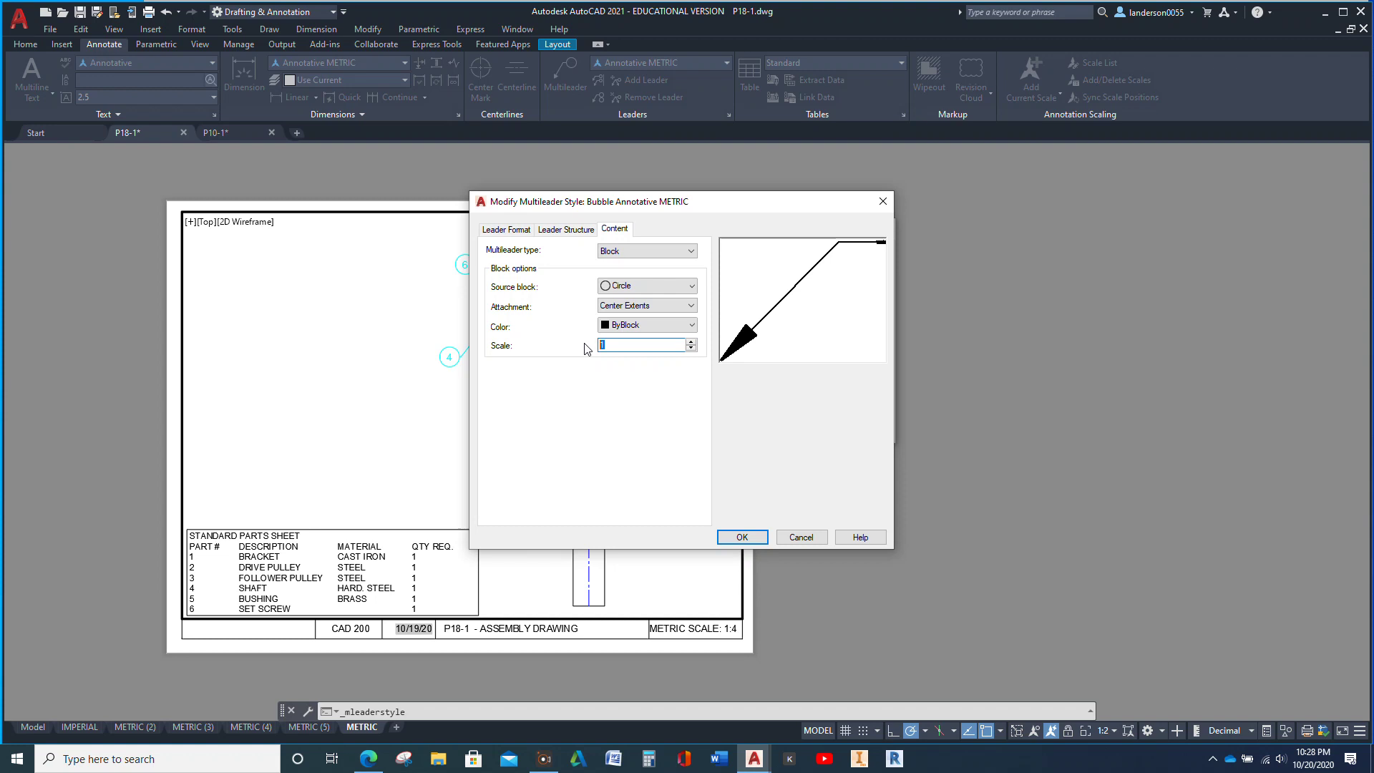
text(25)
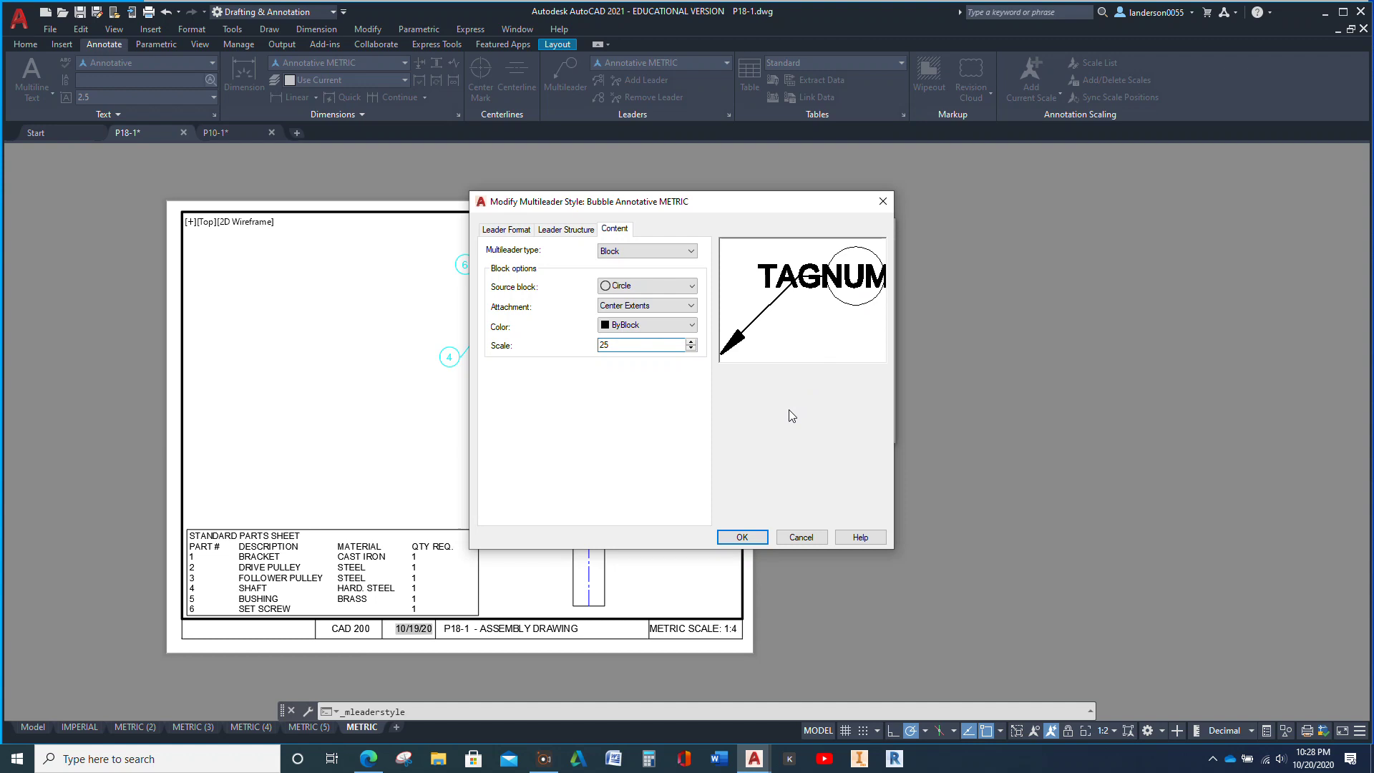
click(742, 537)
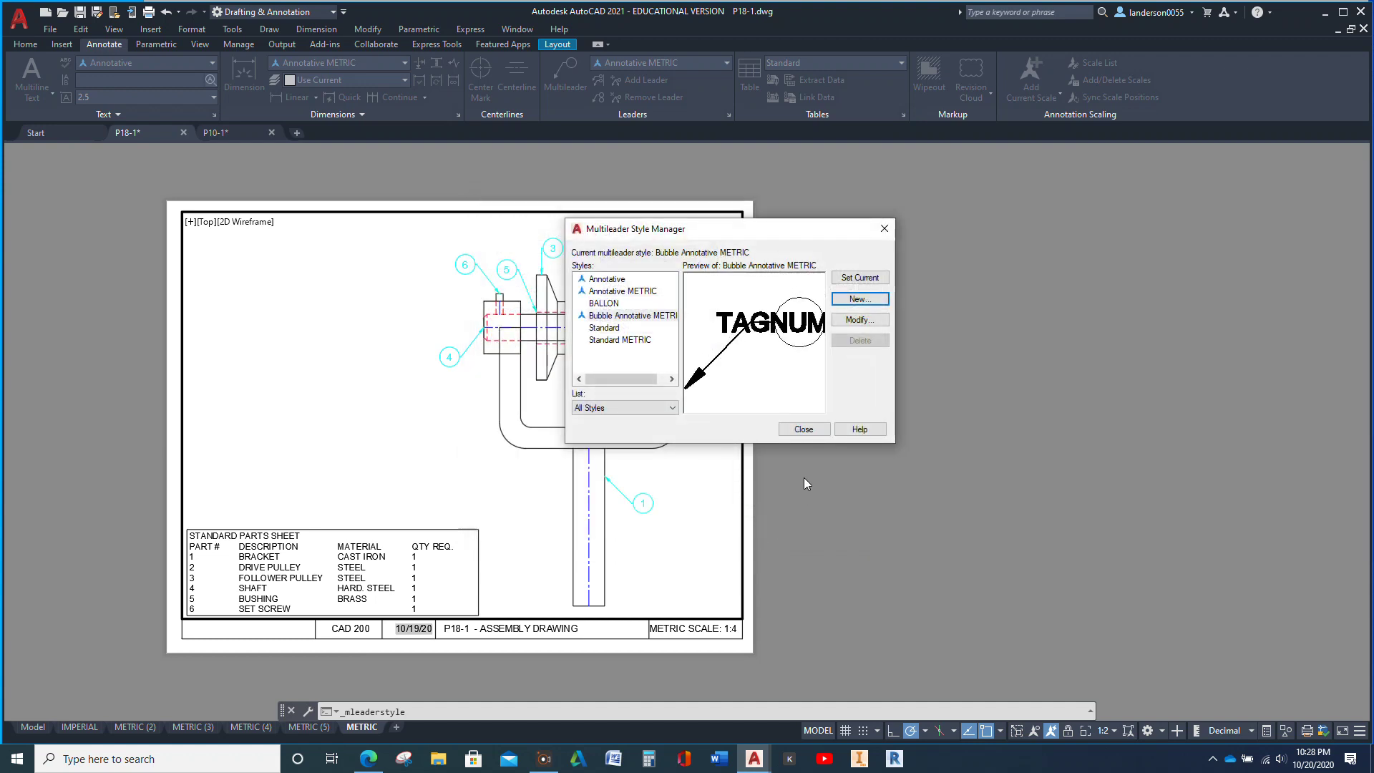
Place balloon 7 with its arrow on the lower shaft's left edge, landing to its left.
click(804, 429)
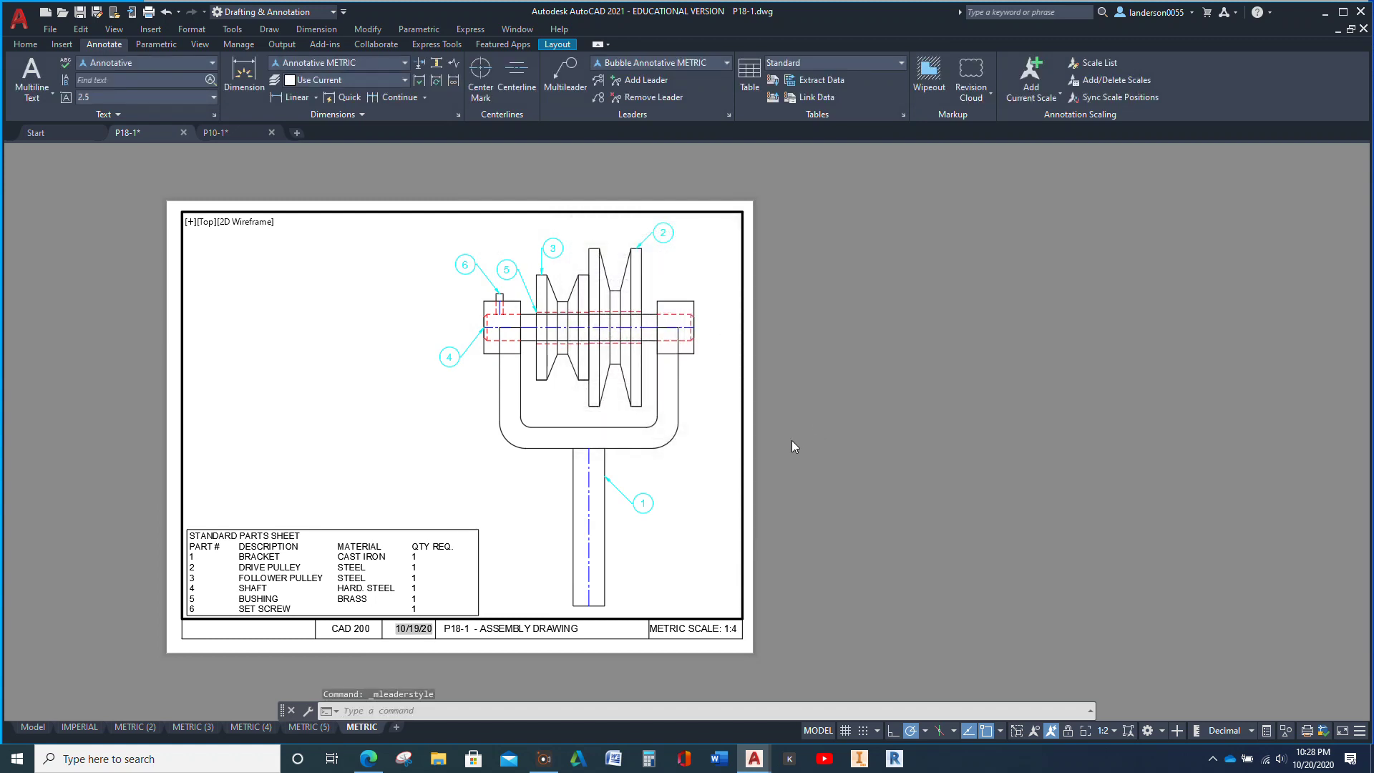
click(569, 72)
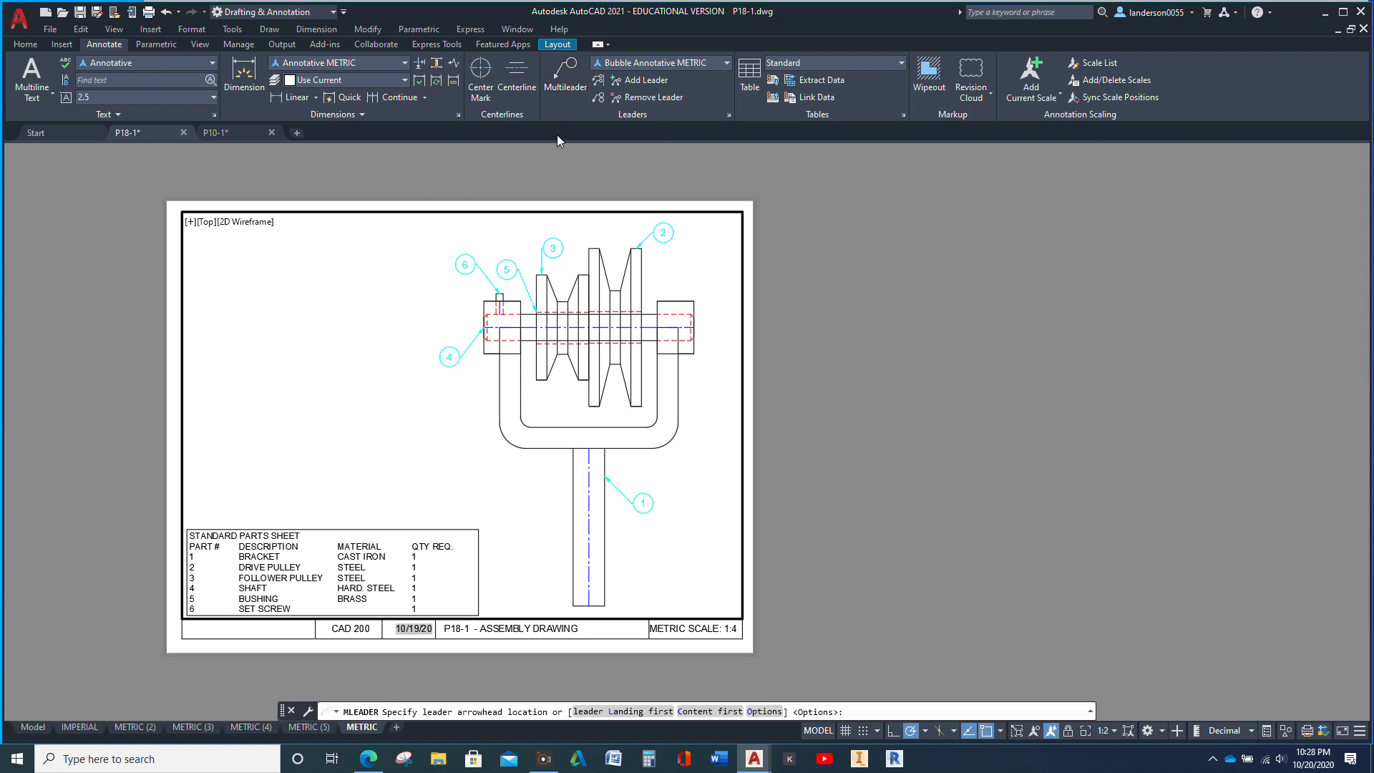
click(573, 527)
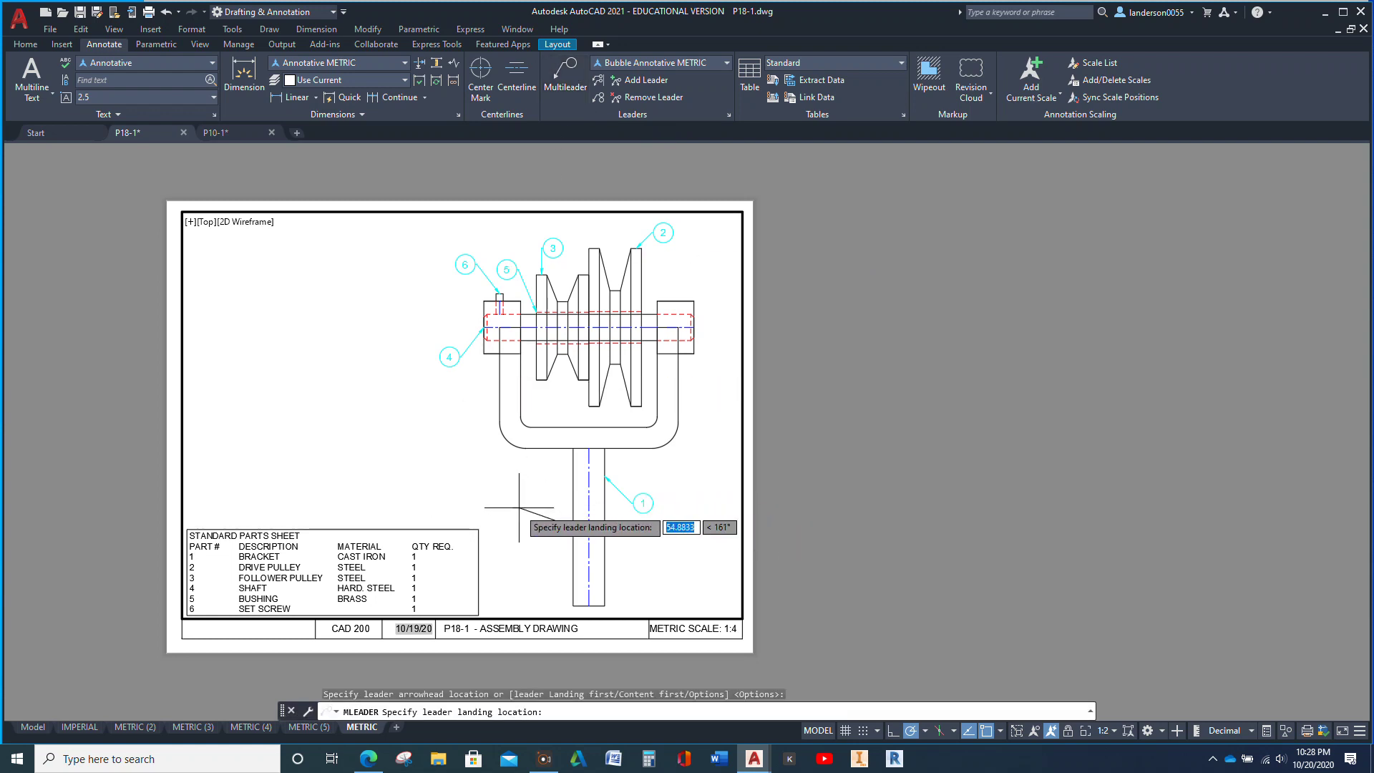
click(485, 473)
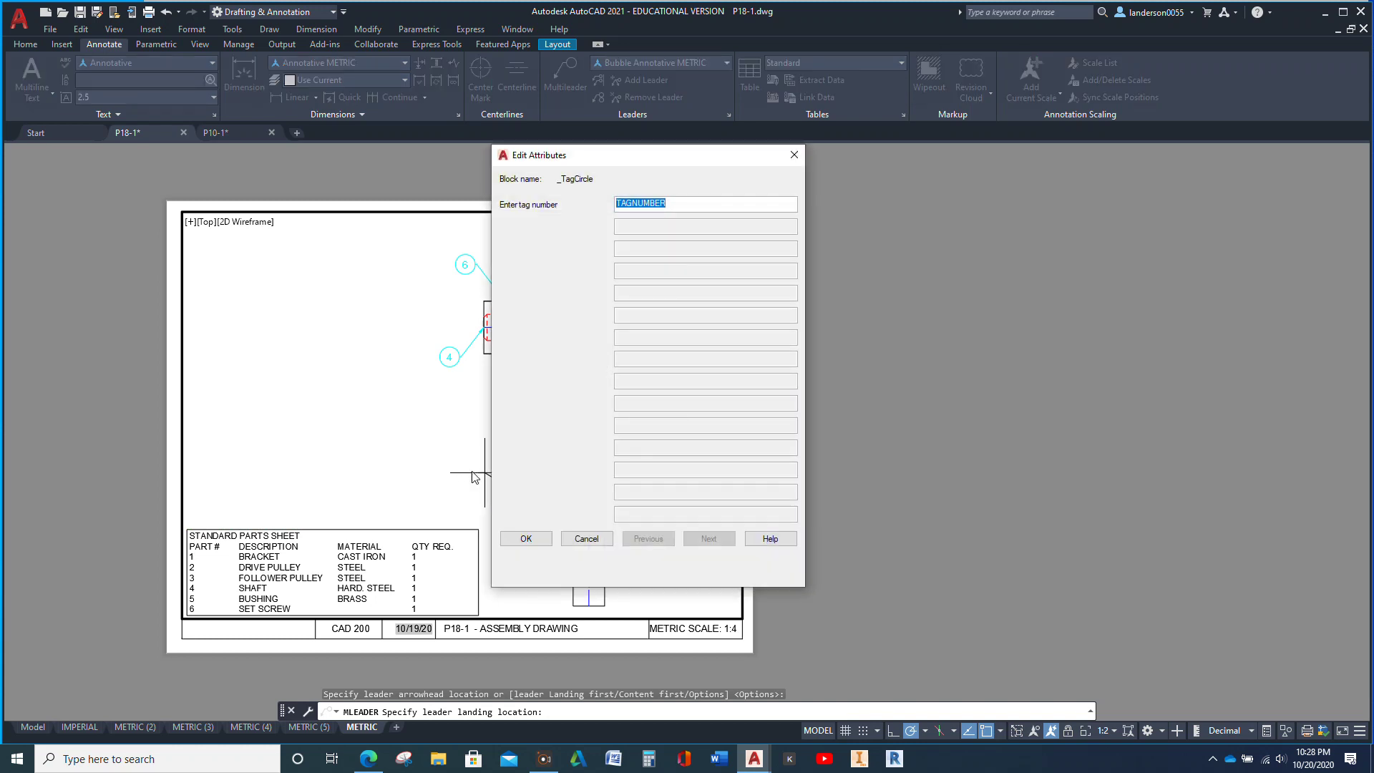
drag(699, 203, 607, 206)
text(7)
click(528, 541)
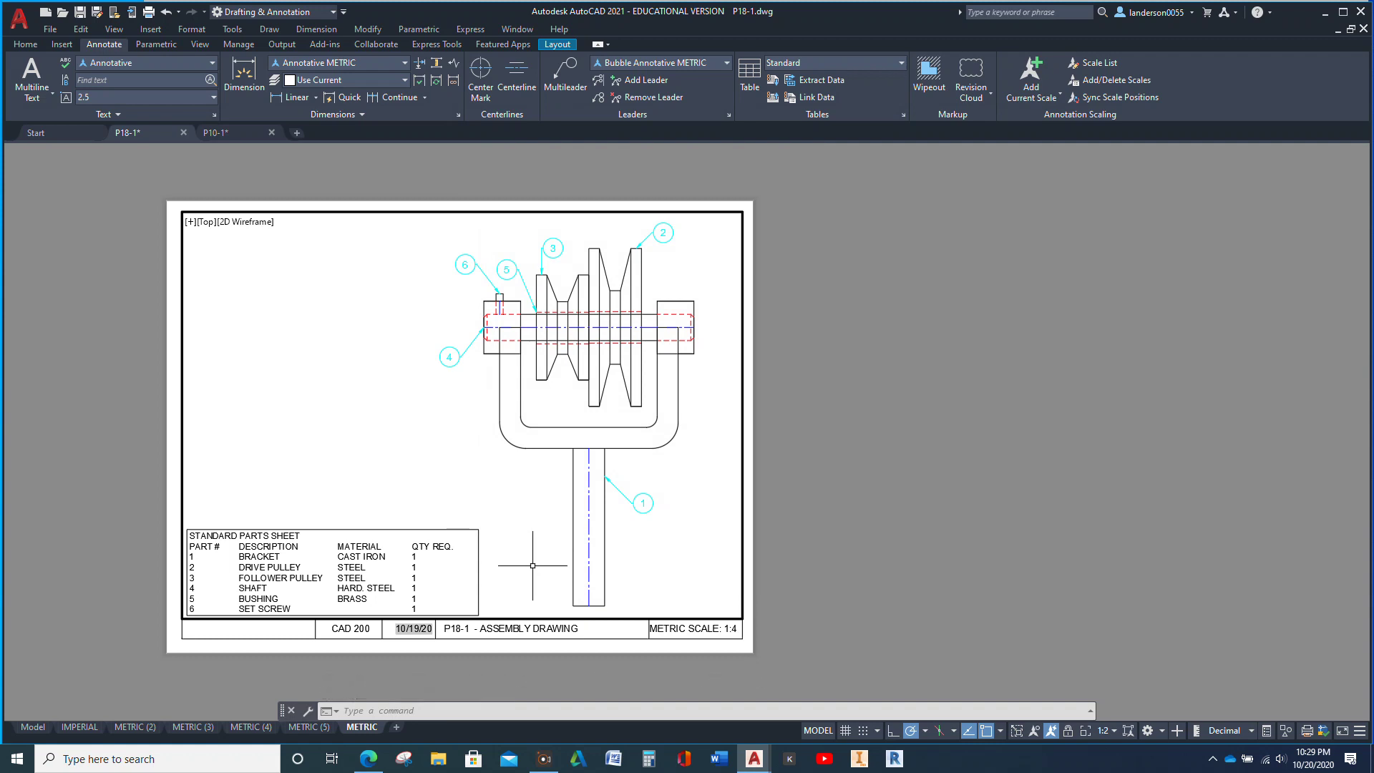
scroll(454, 497, up, 5)
scroll(471, 509, down, 4)
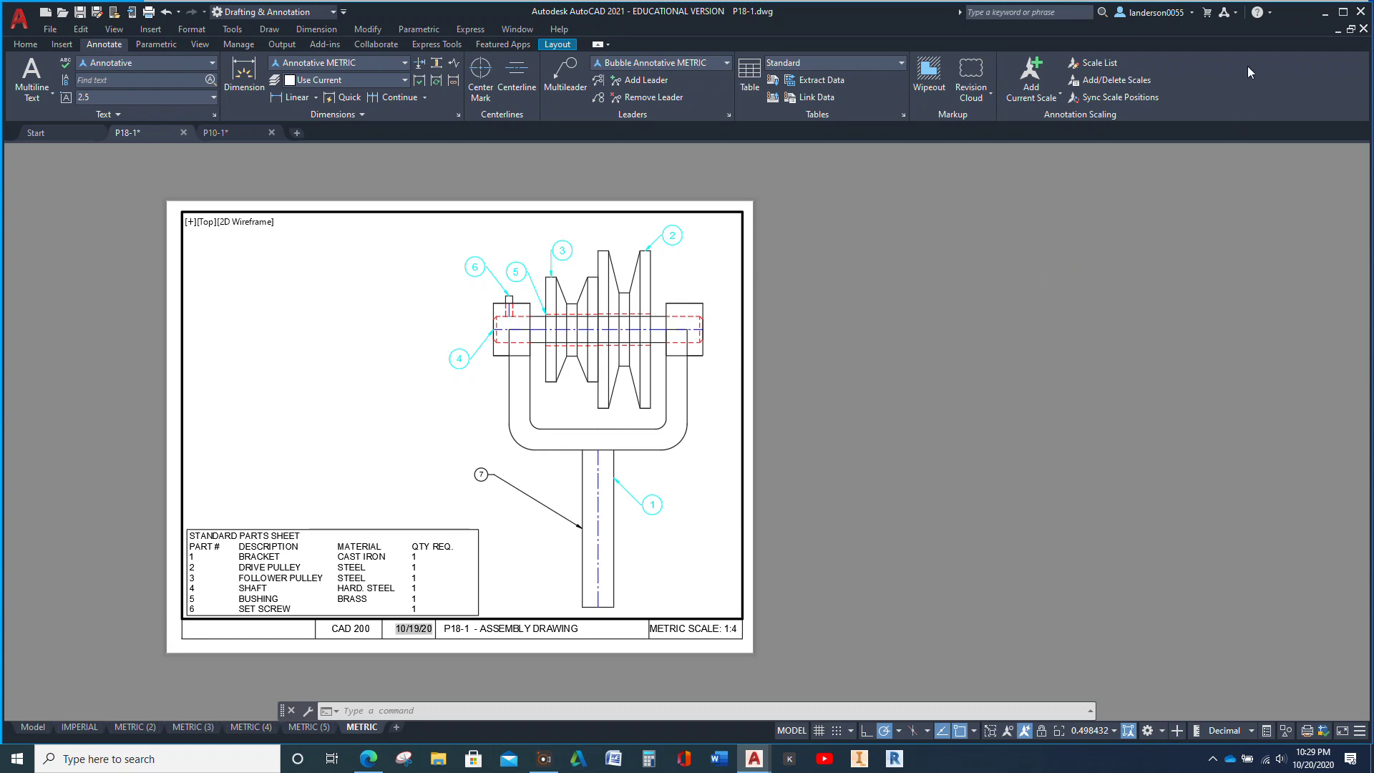
Search AutoCAD 2021 Help for 'bubble leader'.
click(1259, 12)
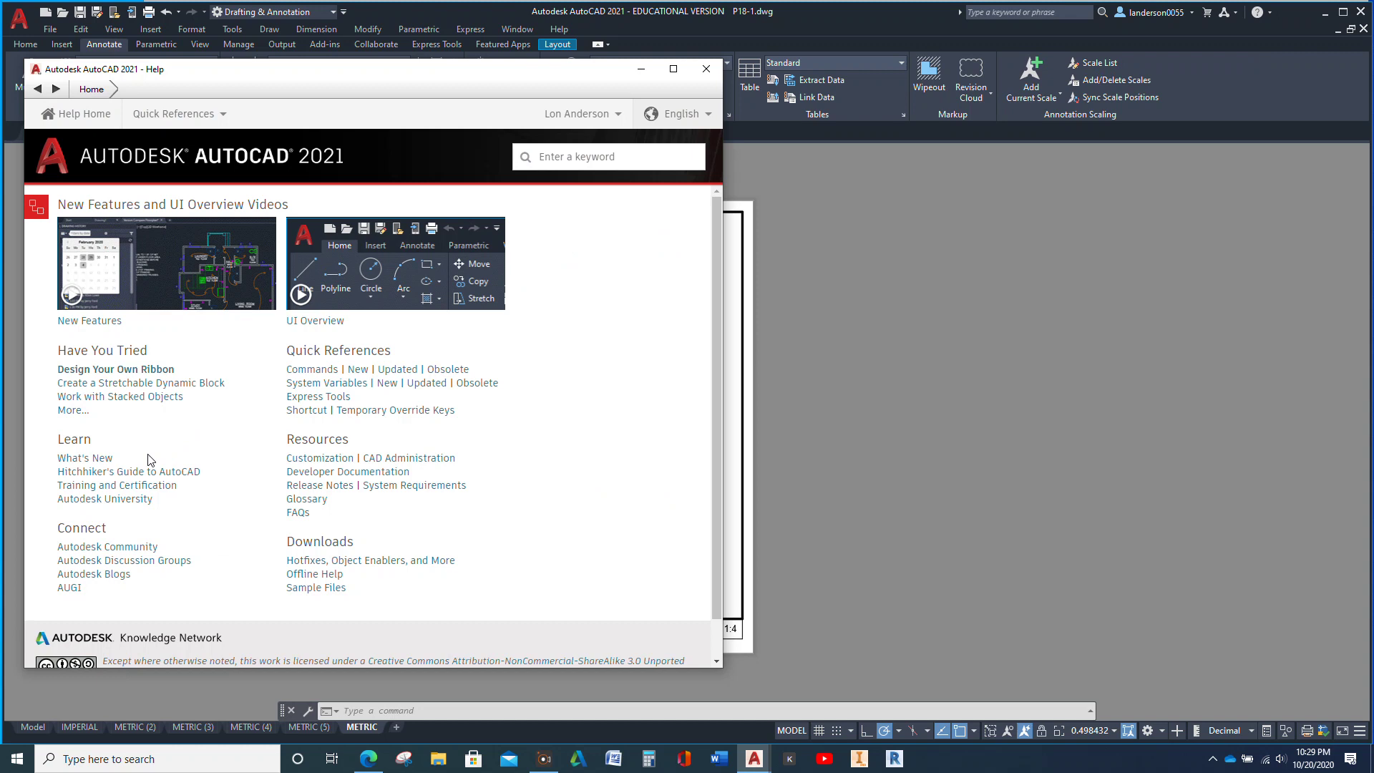
click(563, 161)
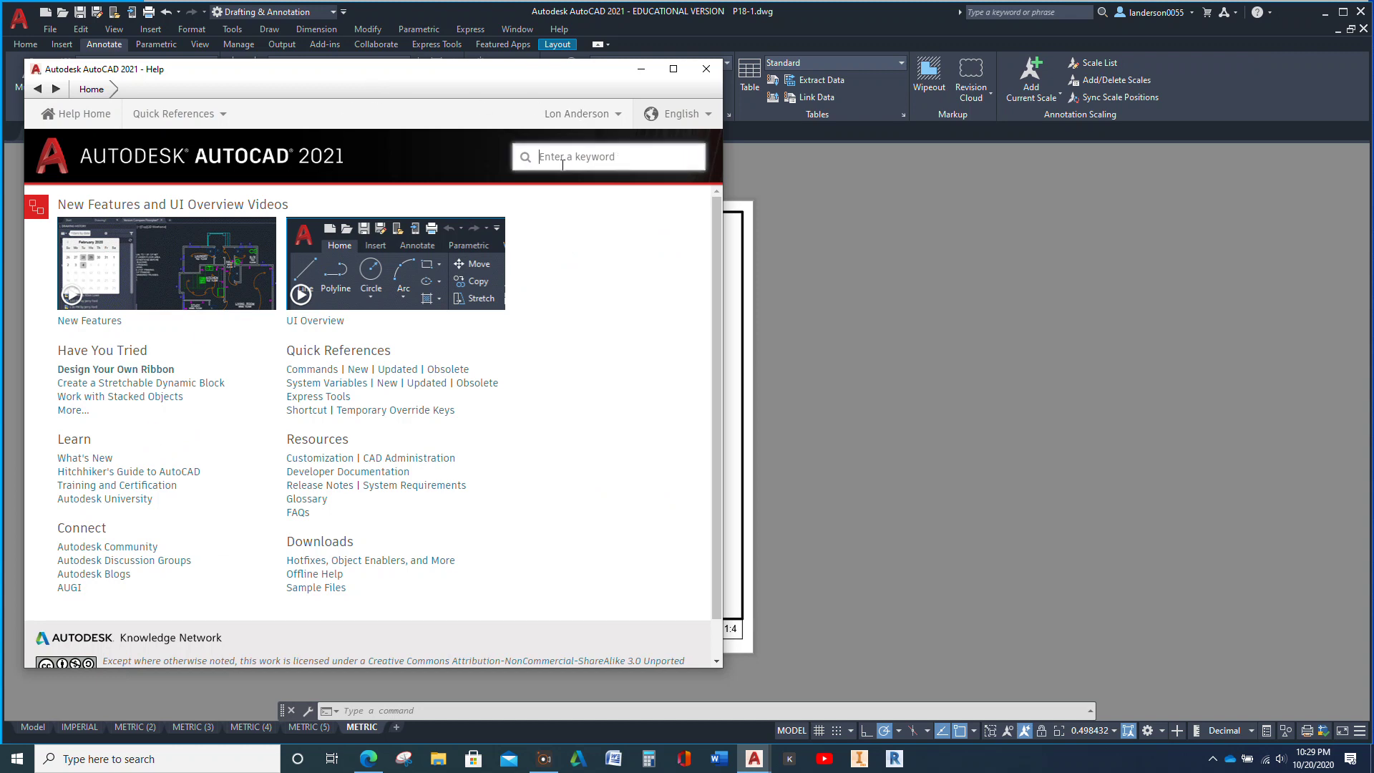
text(bubble leader)
key(Return)
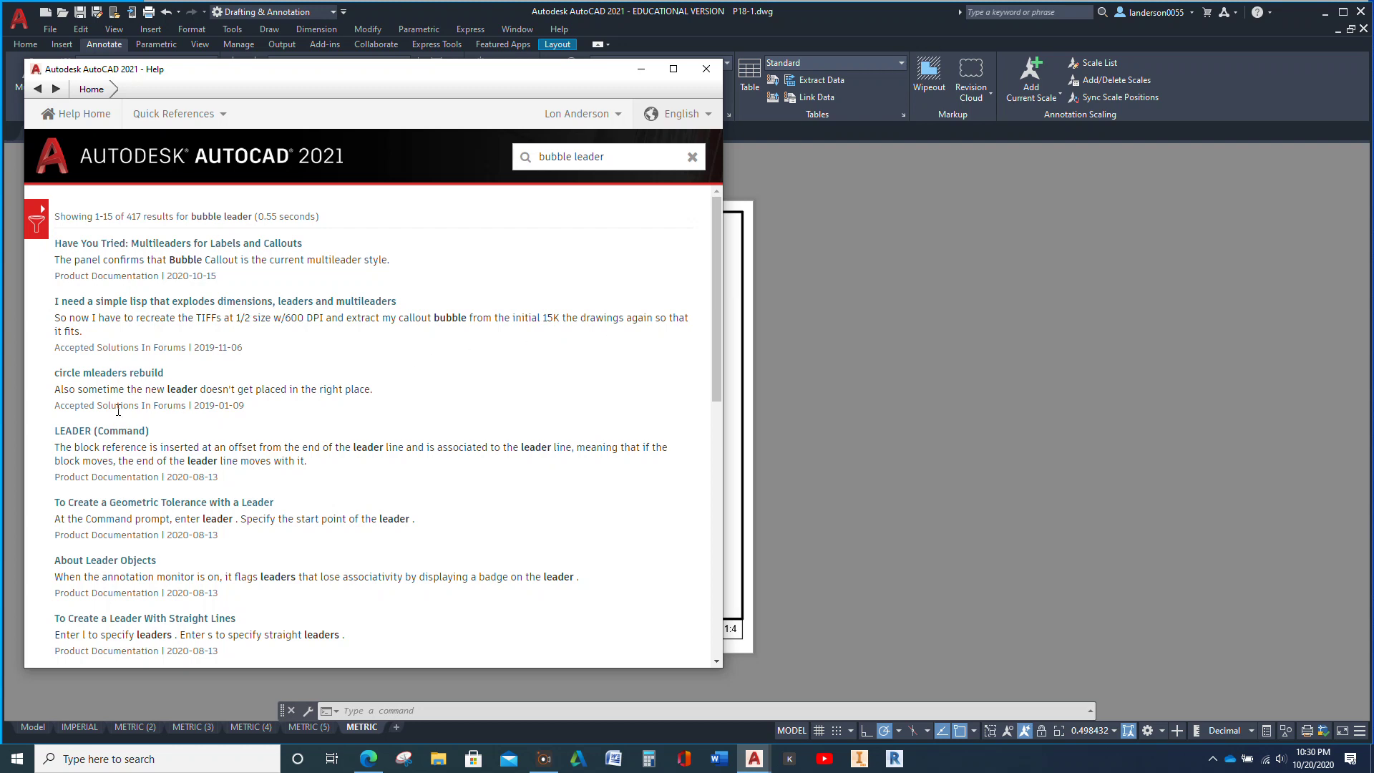
Open 'Have You Tried: Multileaders for Labels and Callouts' and scroll through the article.
click(201, 247)
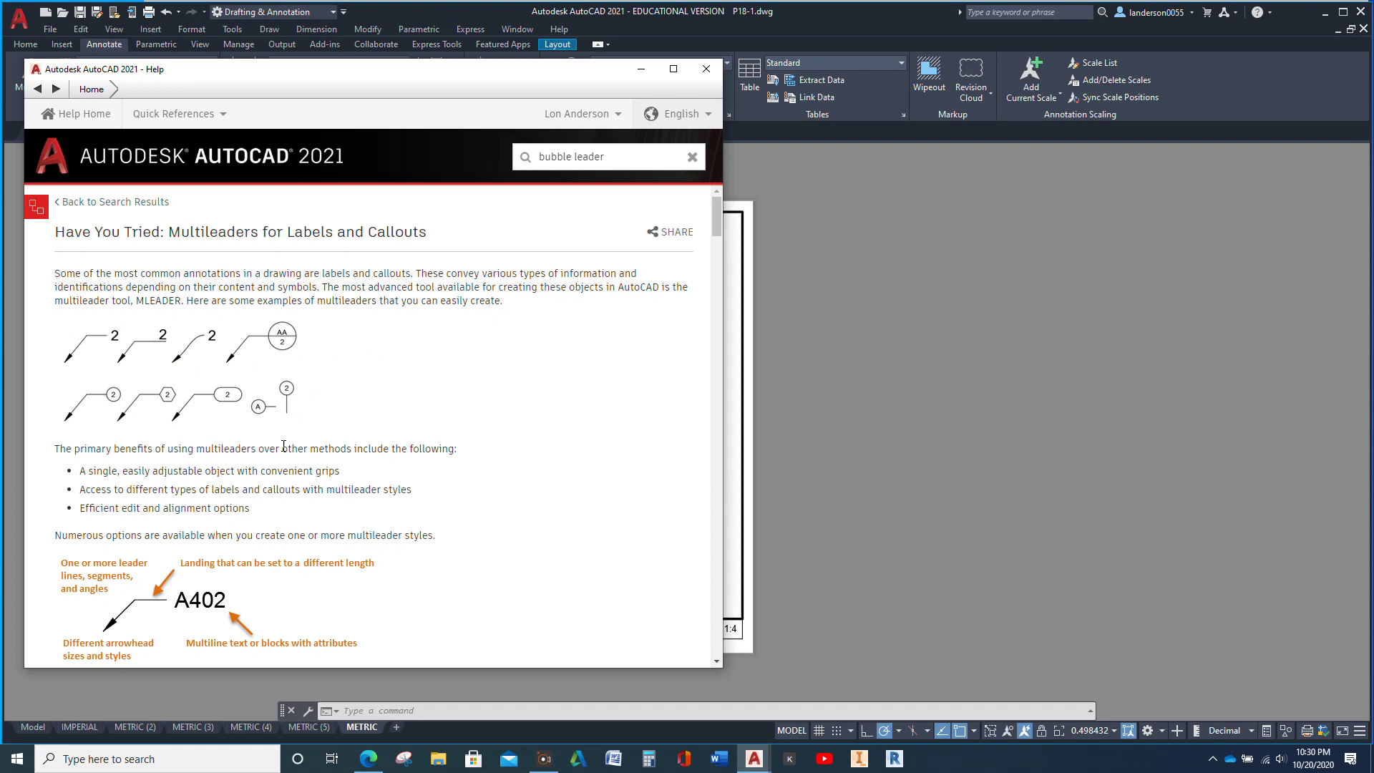
scroll(406, 481, down, 4)
scroll(405, 481, down, 4)
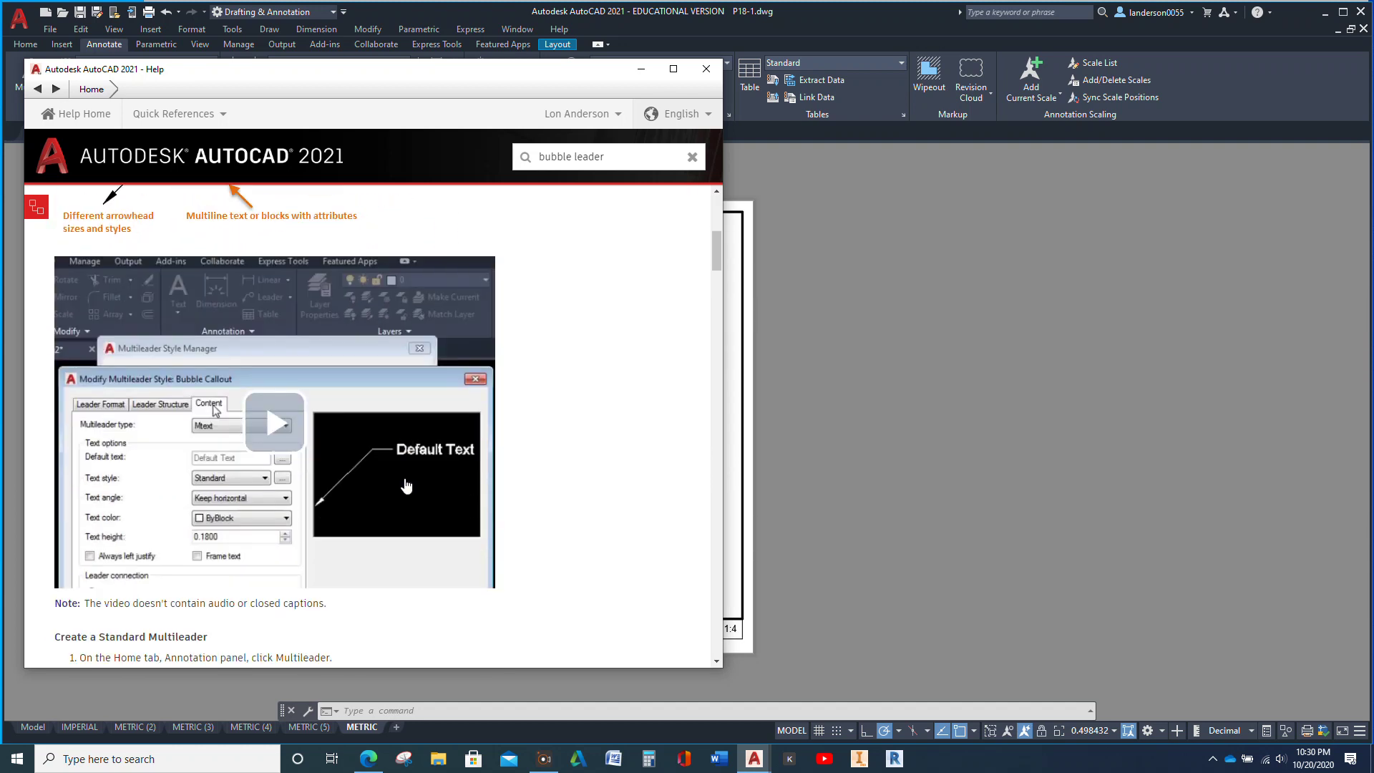
scroll(408, 484, down, 1)
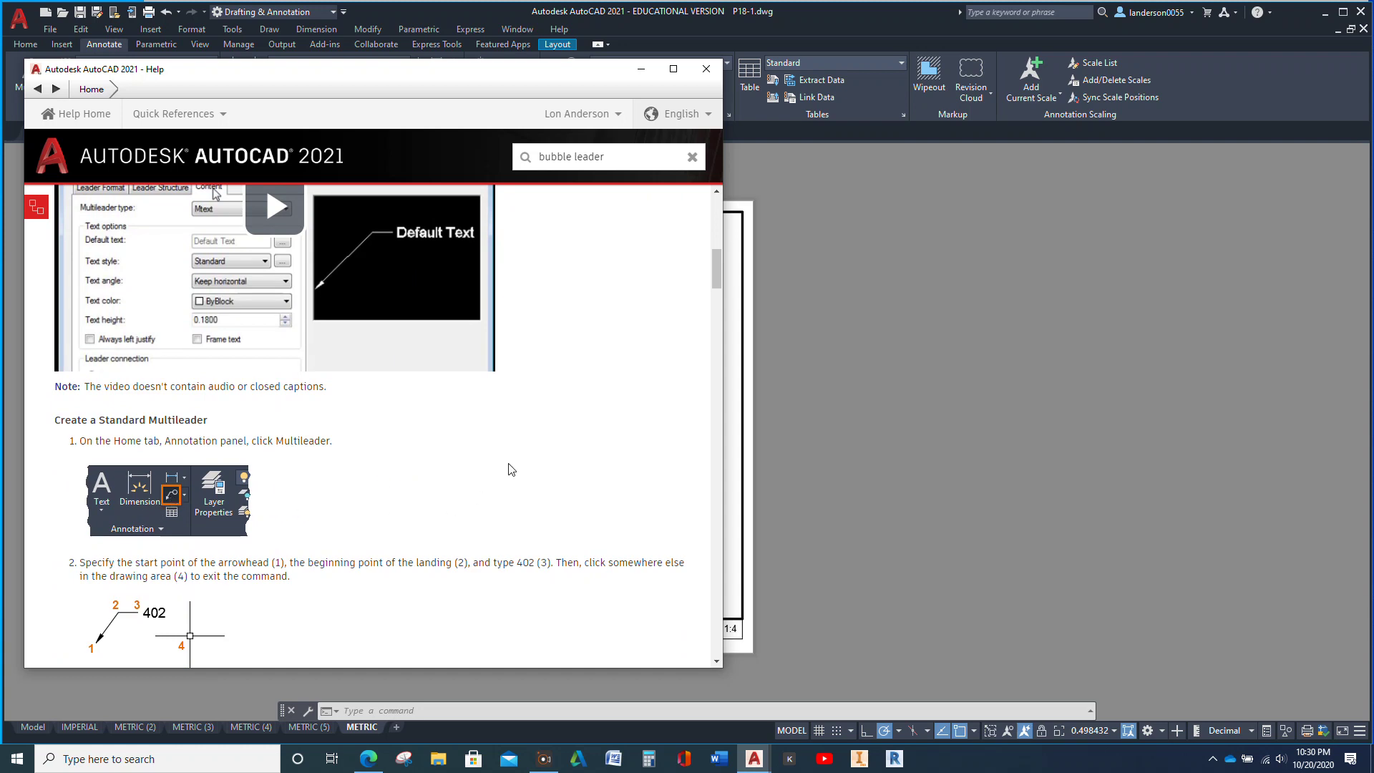
scroll(511, 468, down, 4)
scroll(511, 468, down, 3)
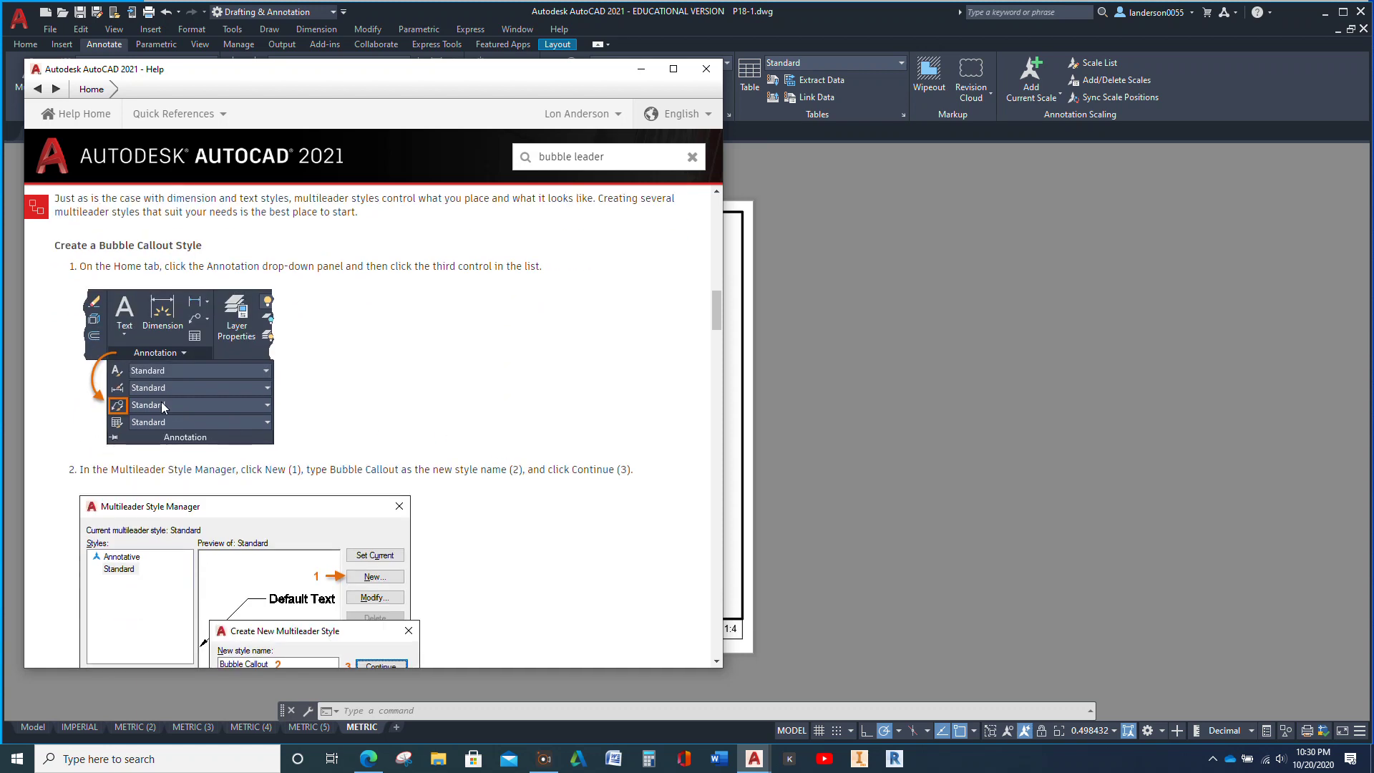
scroll(604, 363, down, 4)
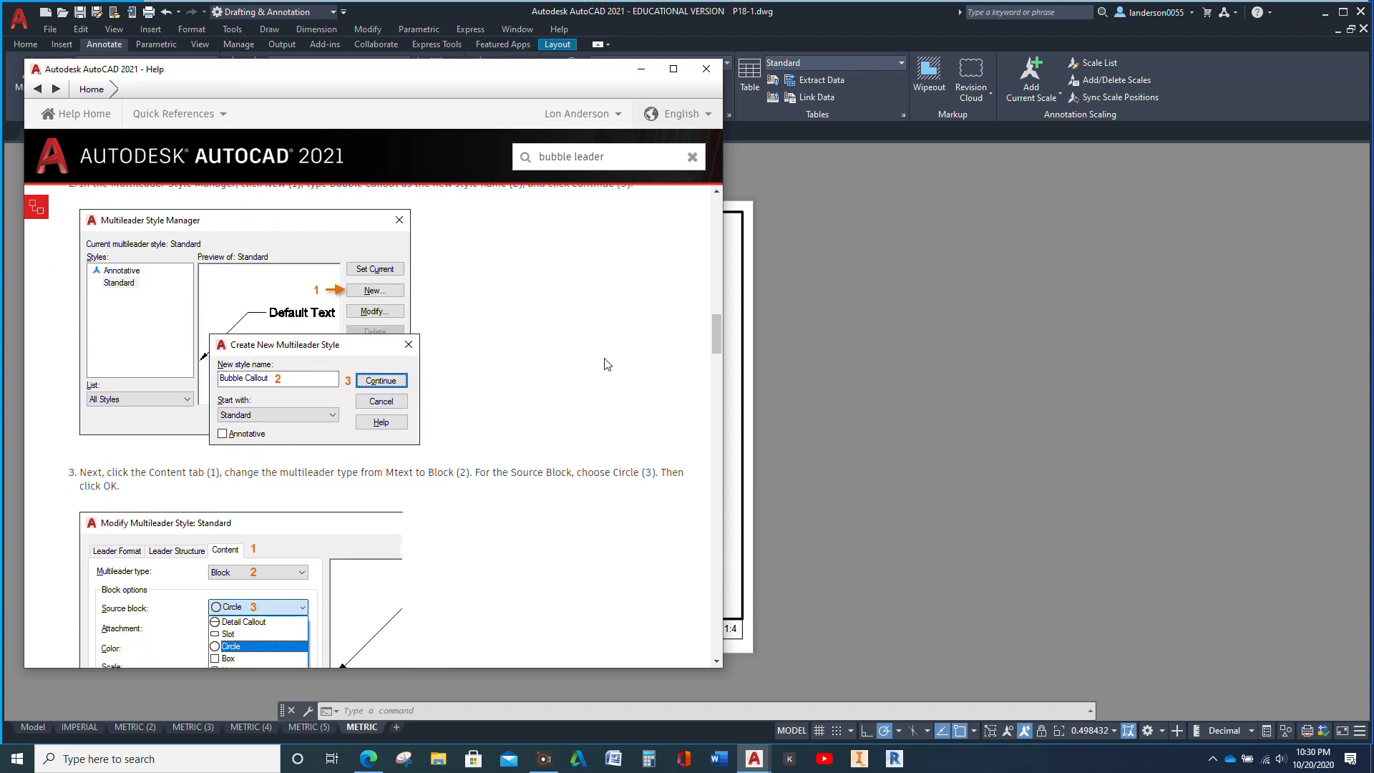
scroll(420, 417, down, 2)
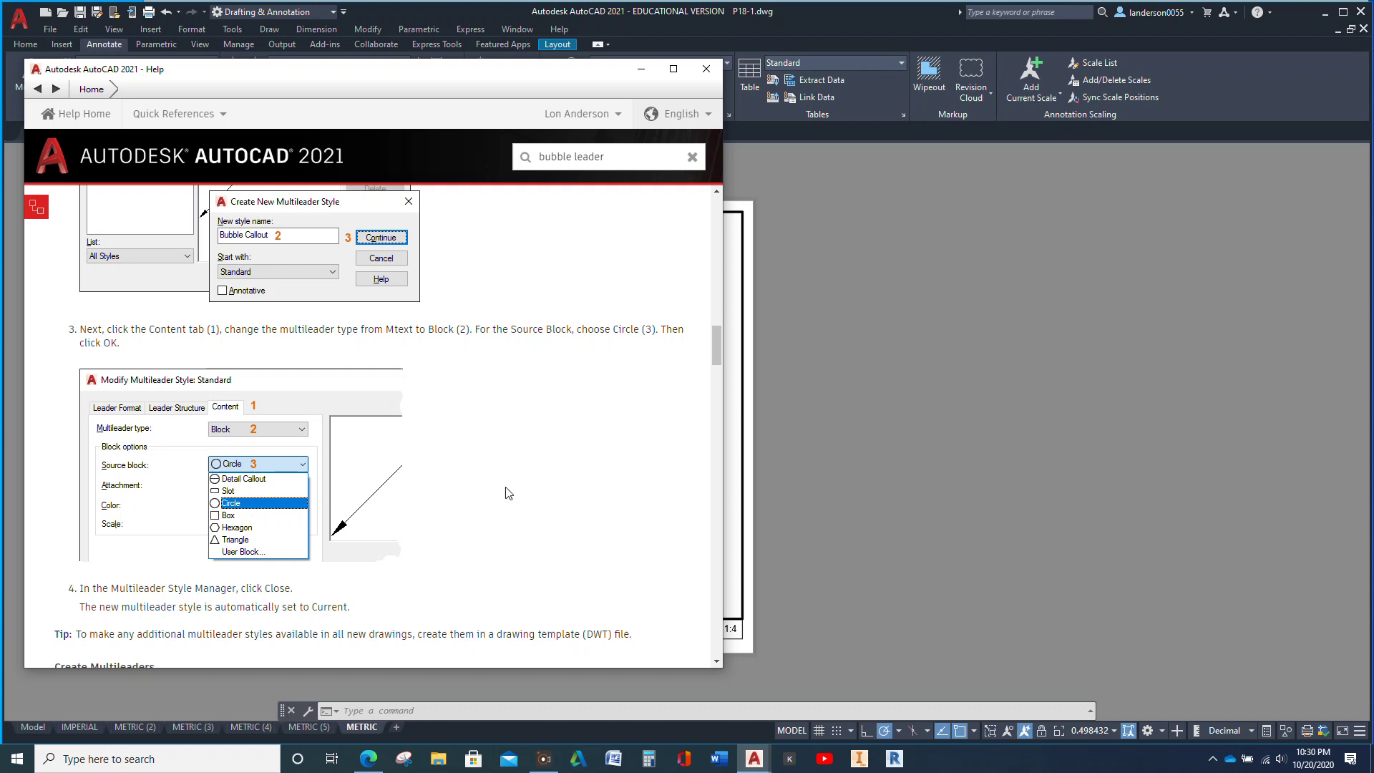
scroll(509, 492, down, 4)
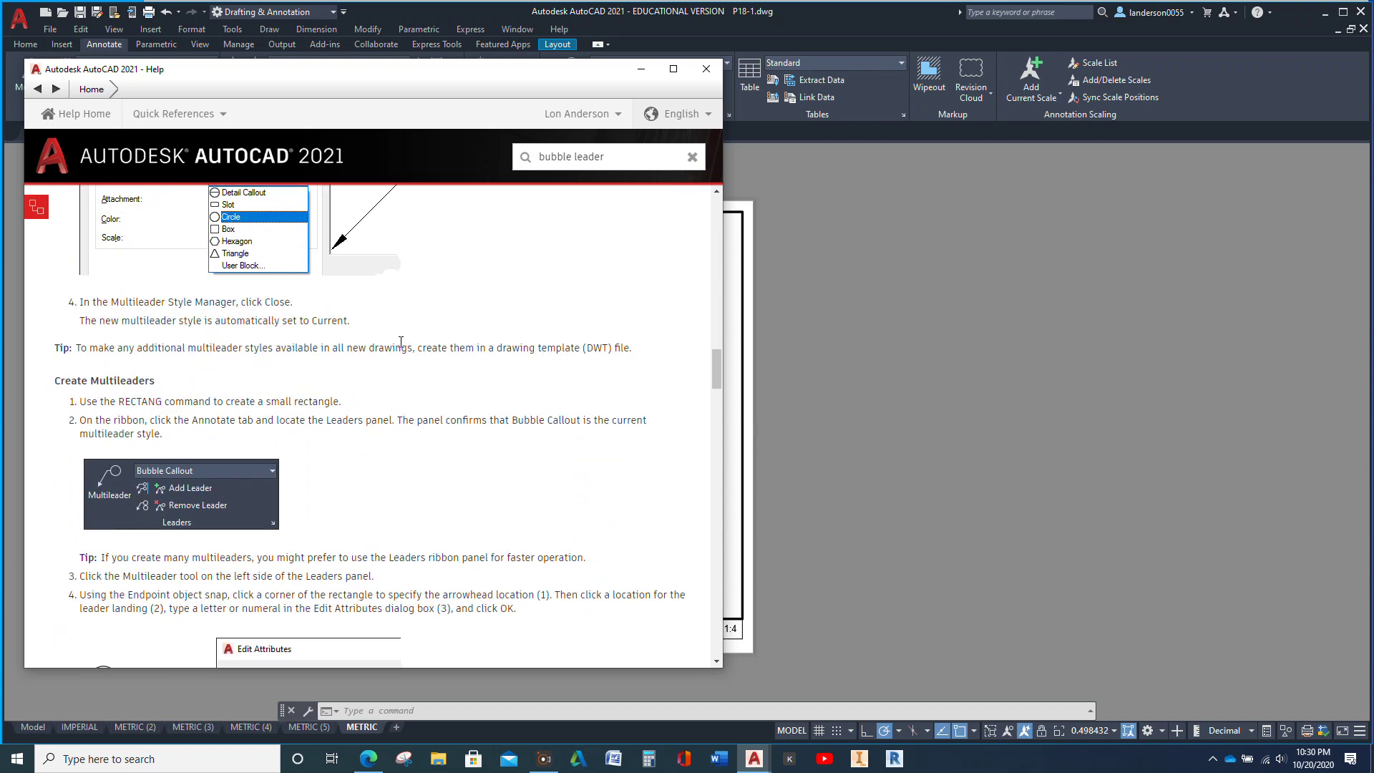
scroll(429, 538, down, 5)
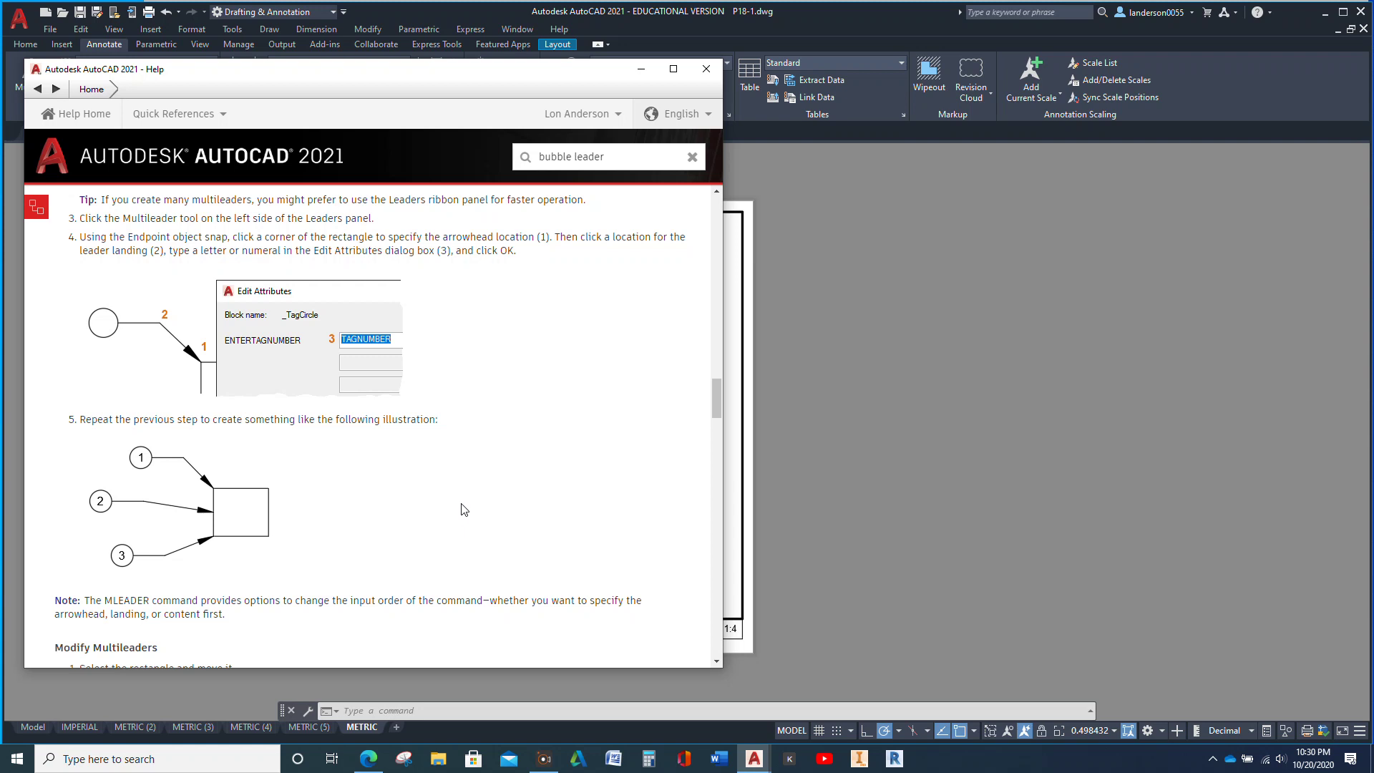
scroll(464, 509, down, 5)
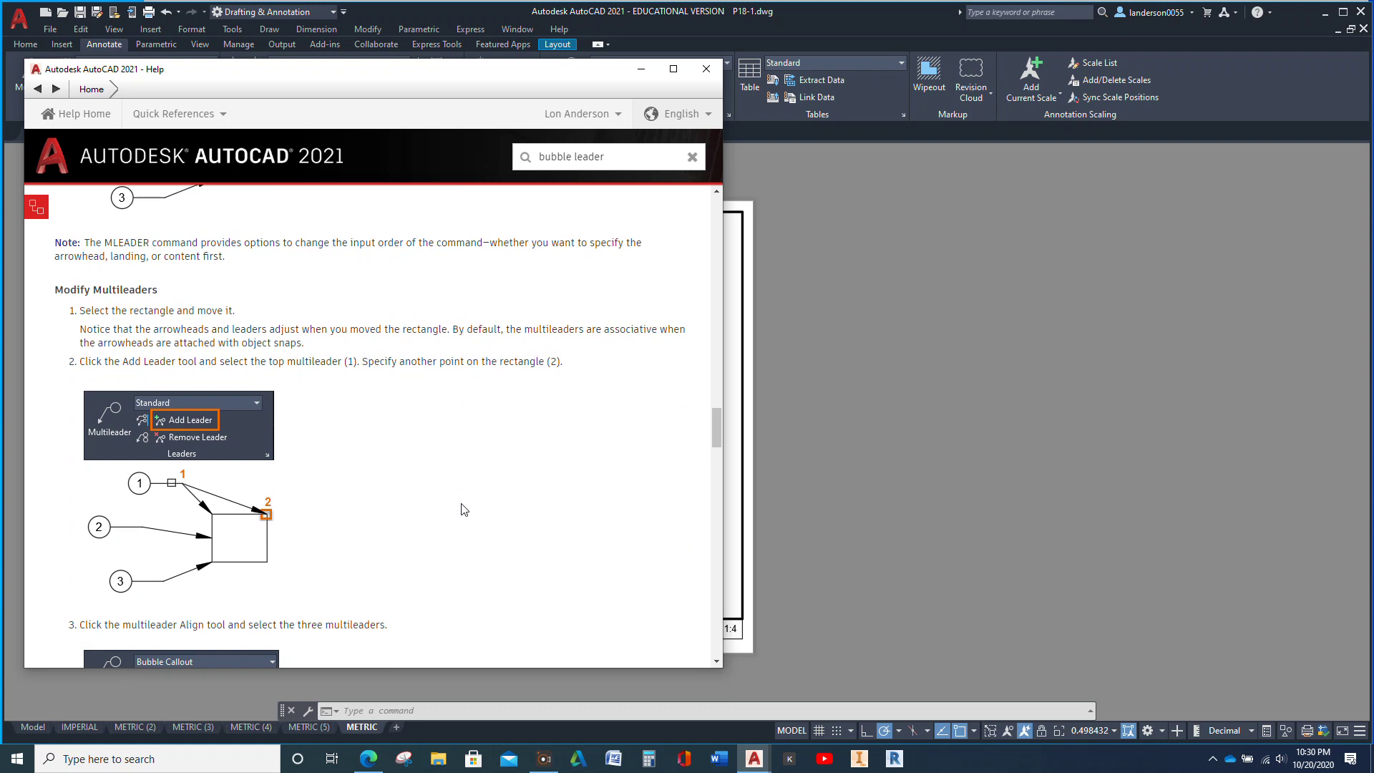
scroll(463, 509, down, 1)
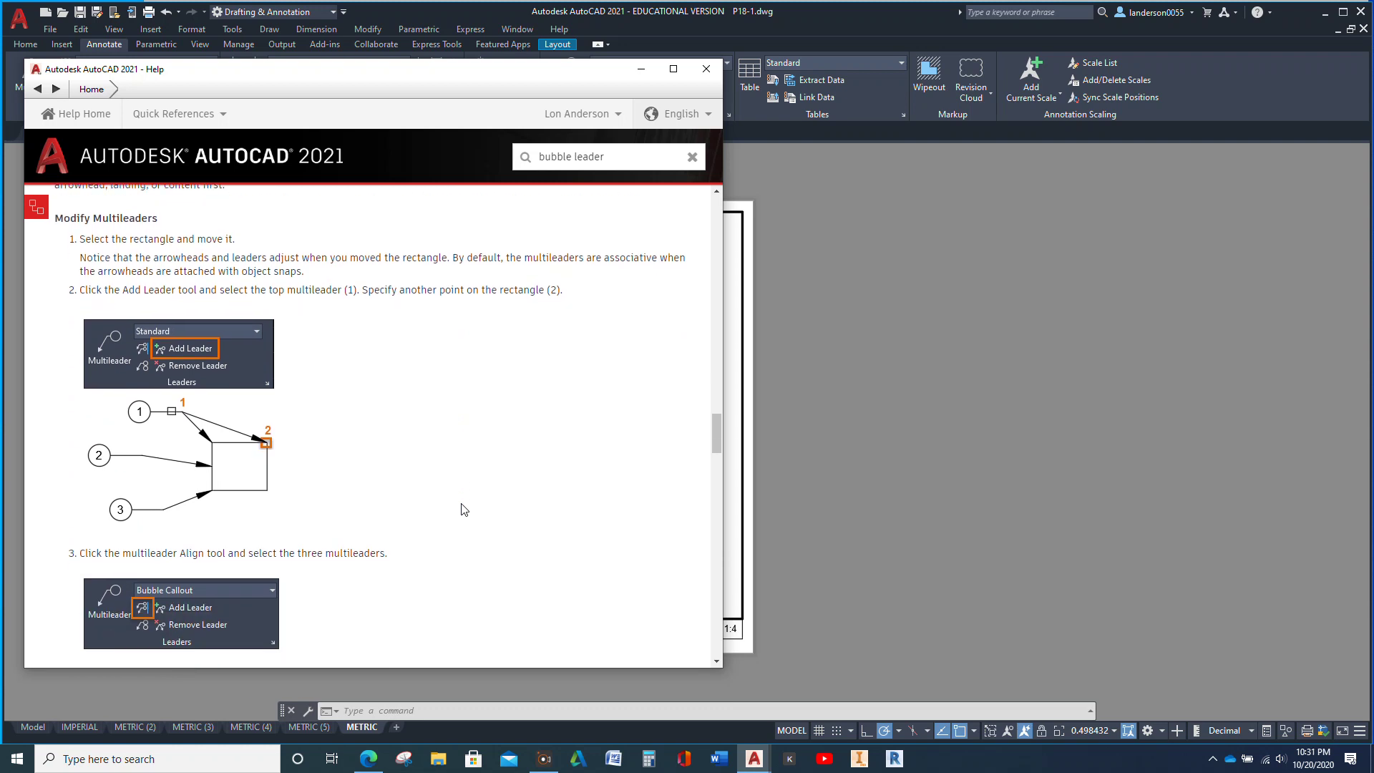
scroll(464, 509, down, 2)
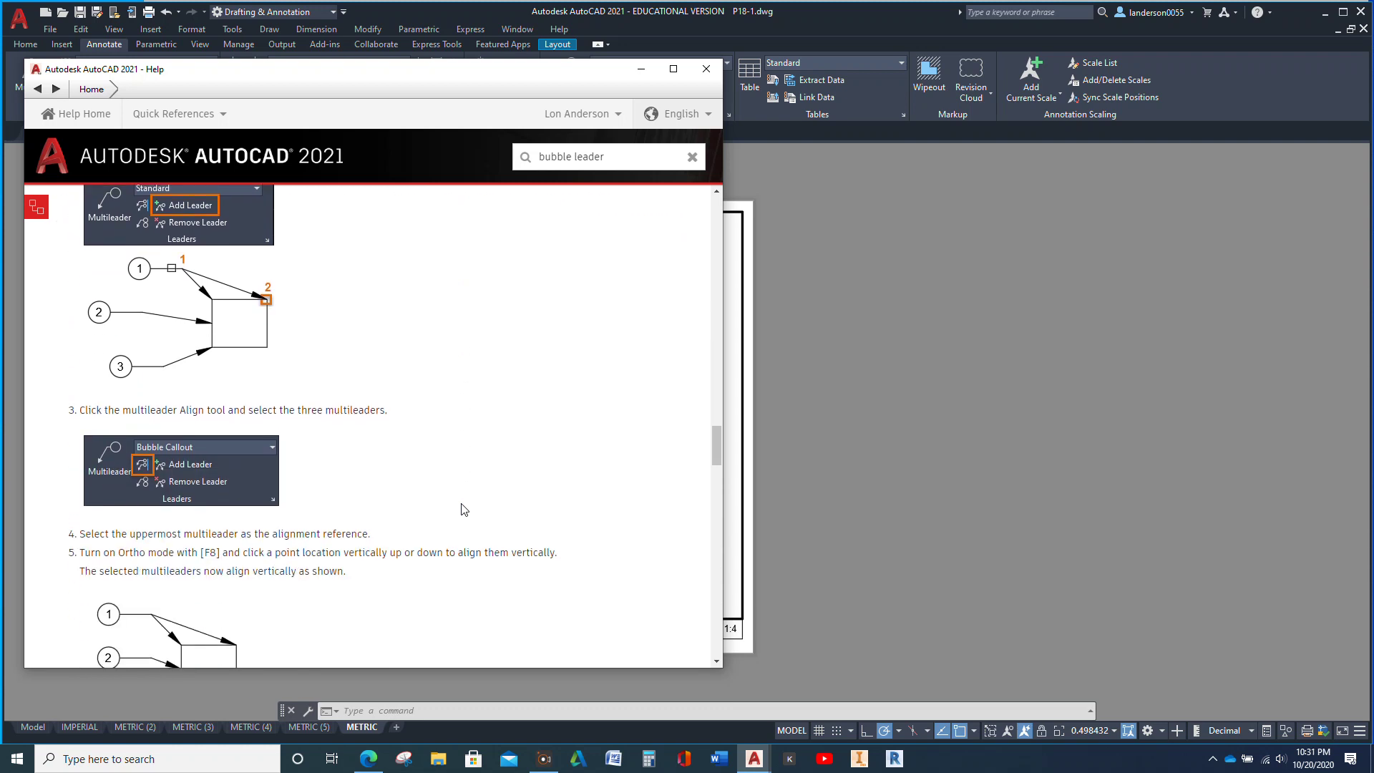
scroll(464, 509, down, 2)
scroll(463, 509, down, 3)
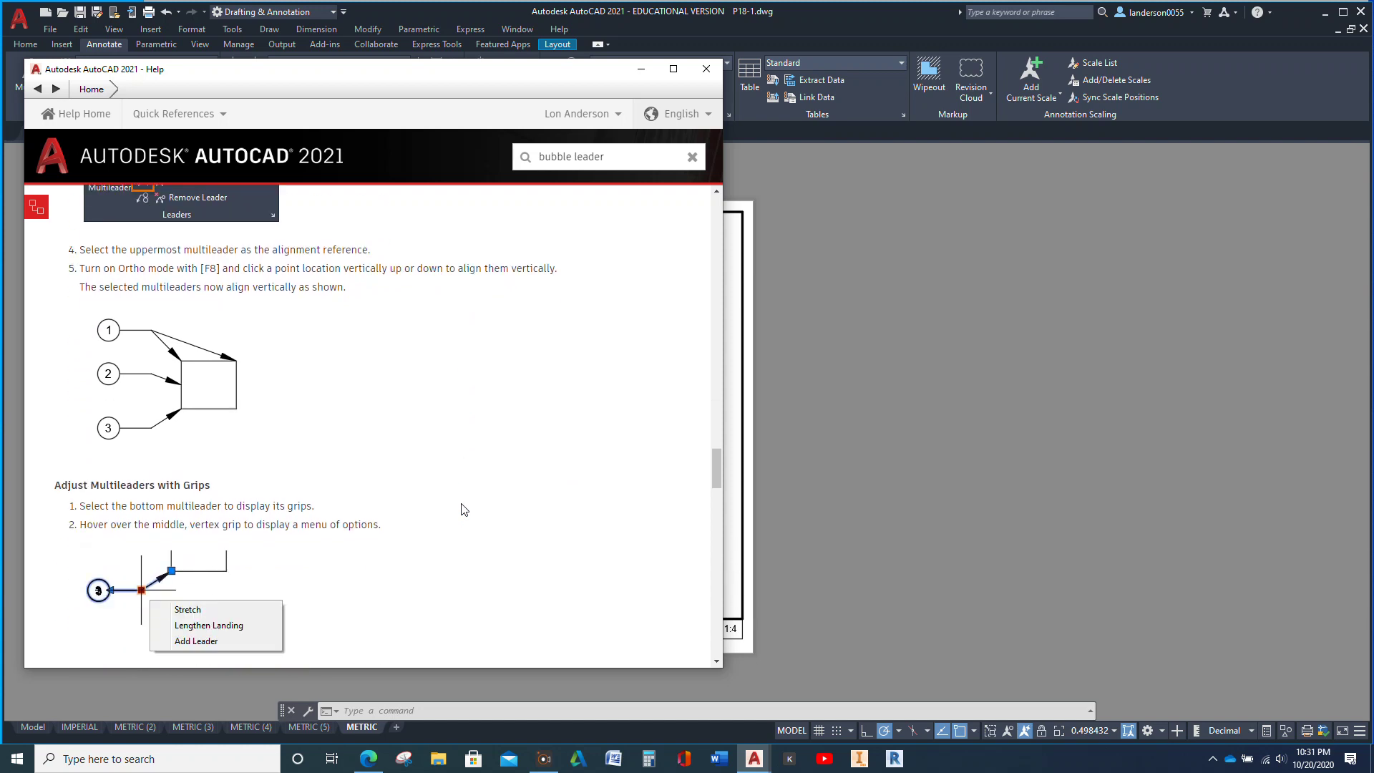
scroll(464, 509, down, 3)
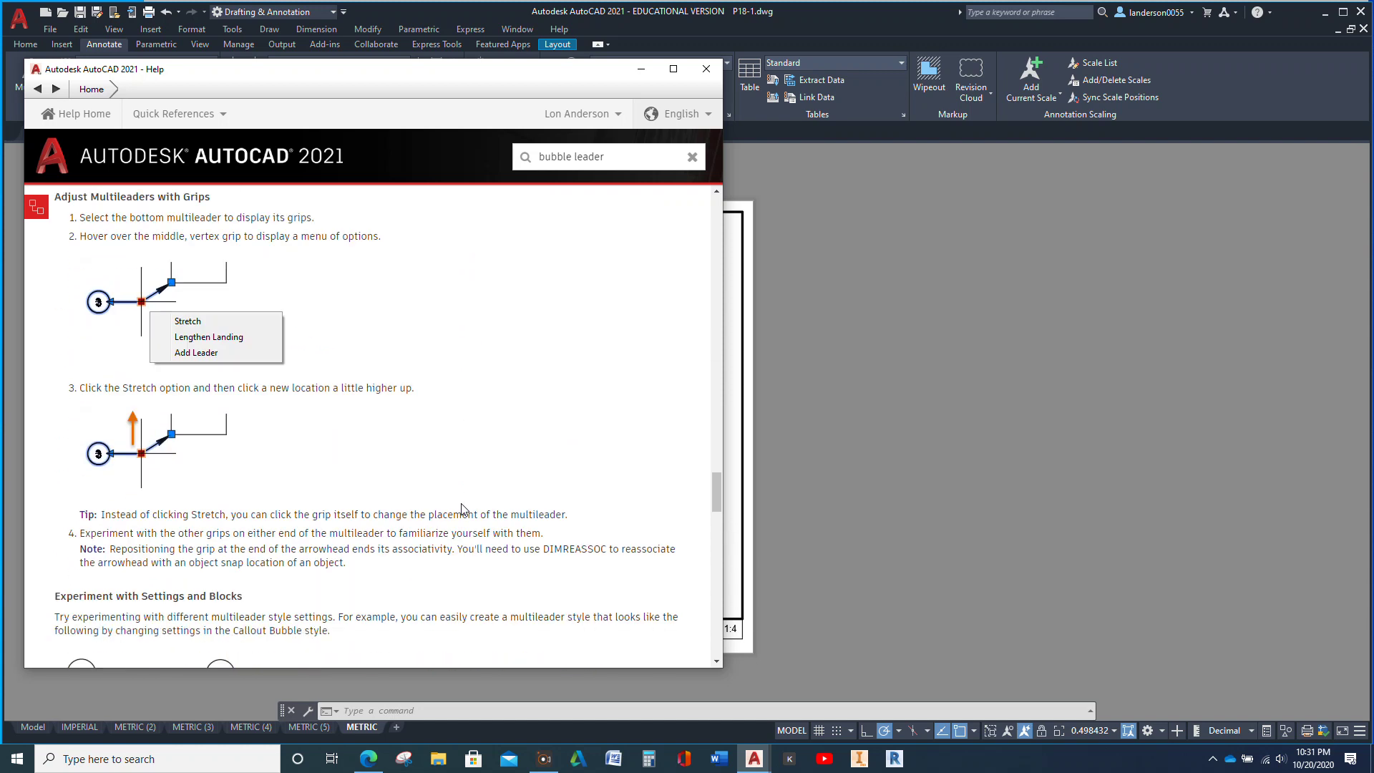
scroll(462, 509, down, 4)
scroll(464, 509, up, 10)
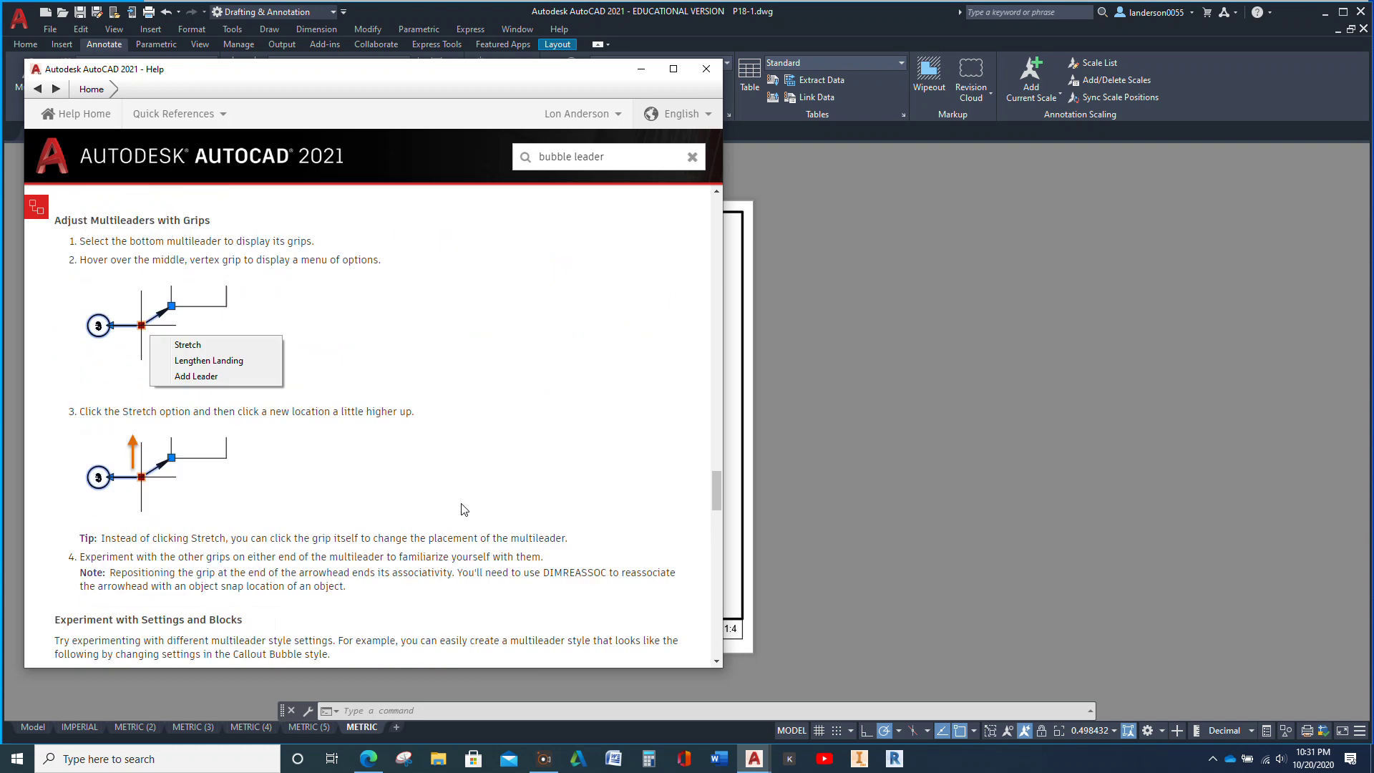
scroll(464, 509, up, 15)
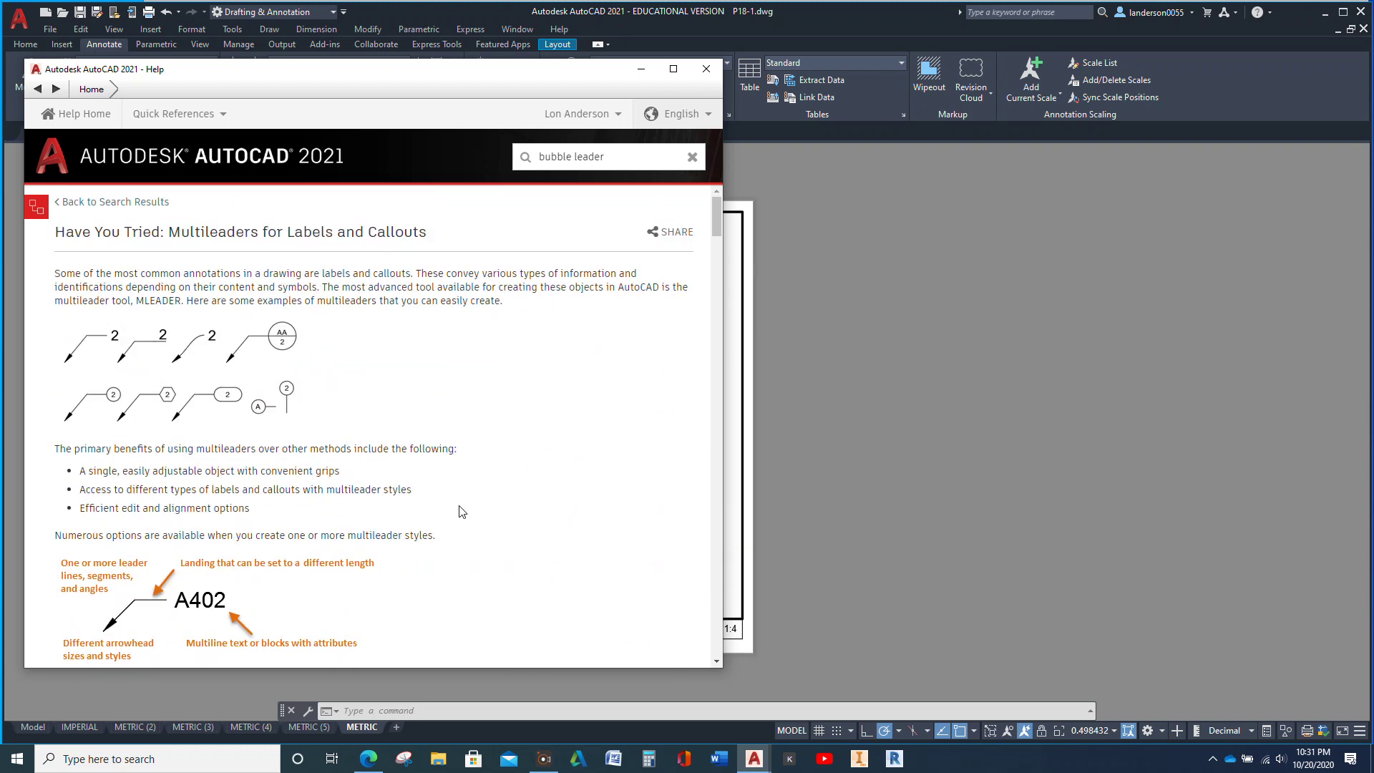
Close Help and add balloon 9 pointing to the bracket's left side with Bubble Annotative METRIC.
click(706, 67)
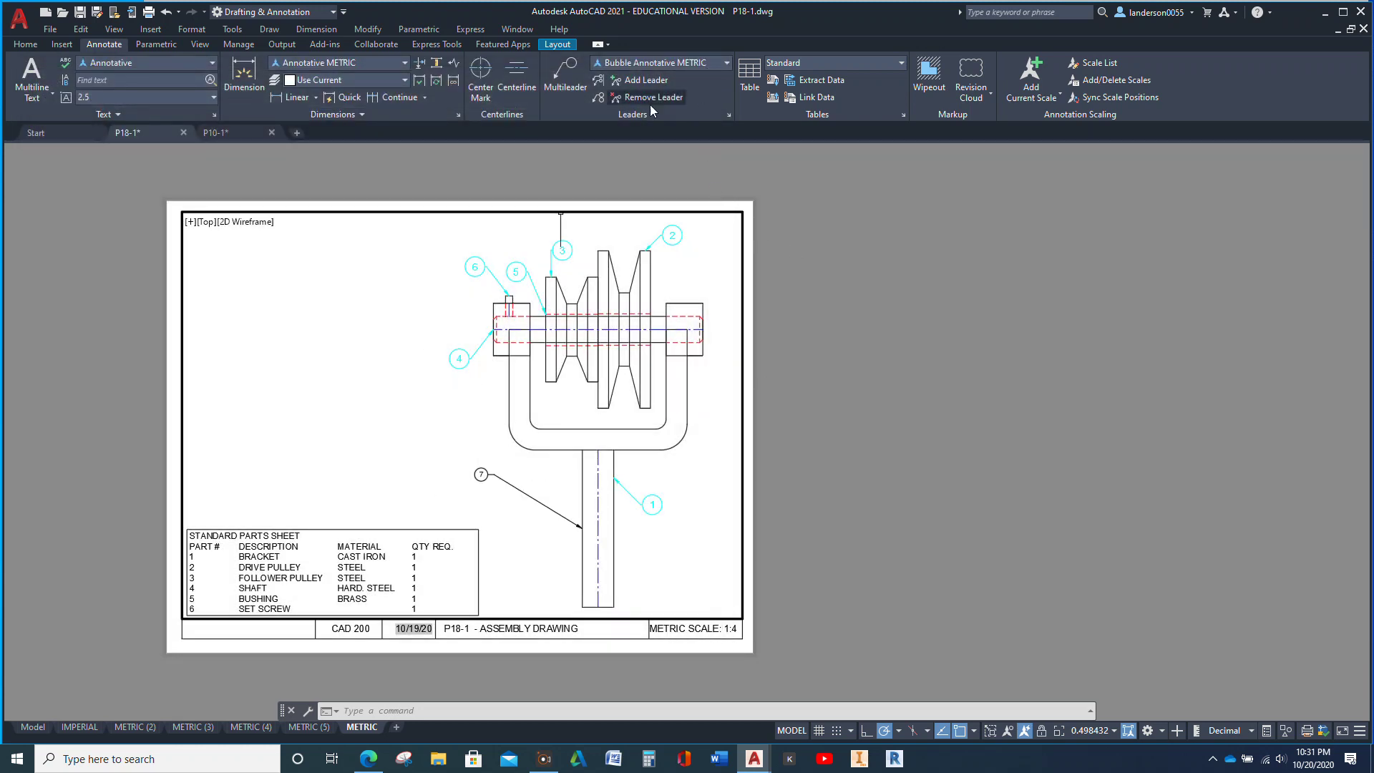
click(730, 66)
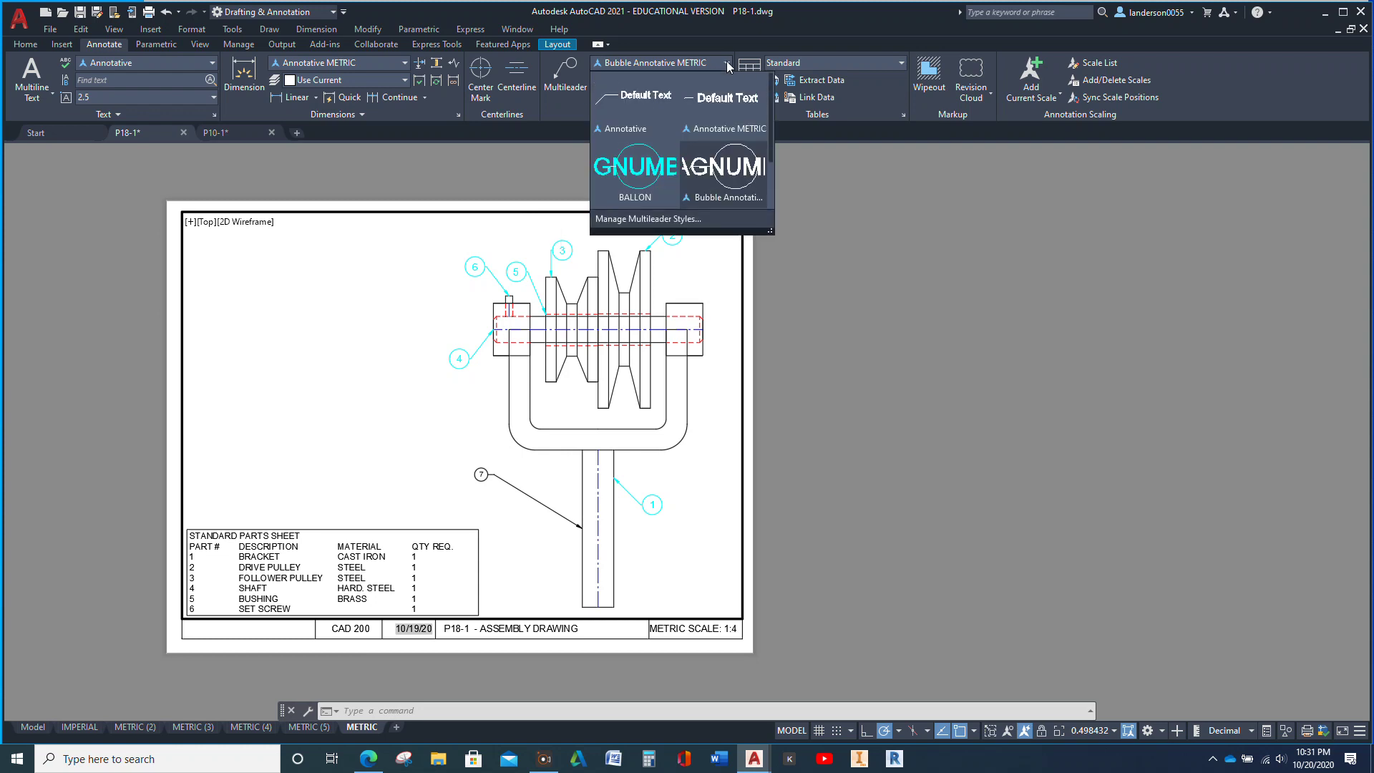
click(715, 175)
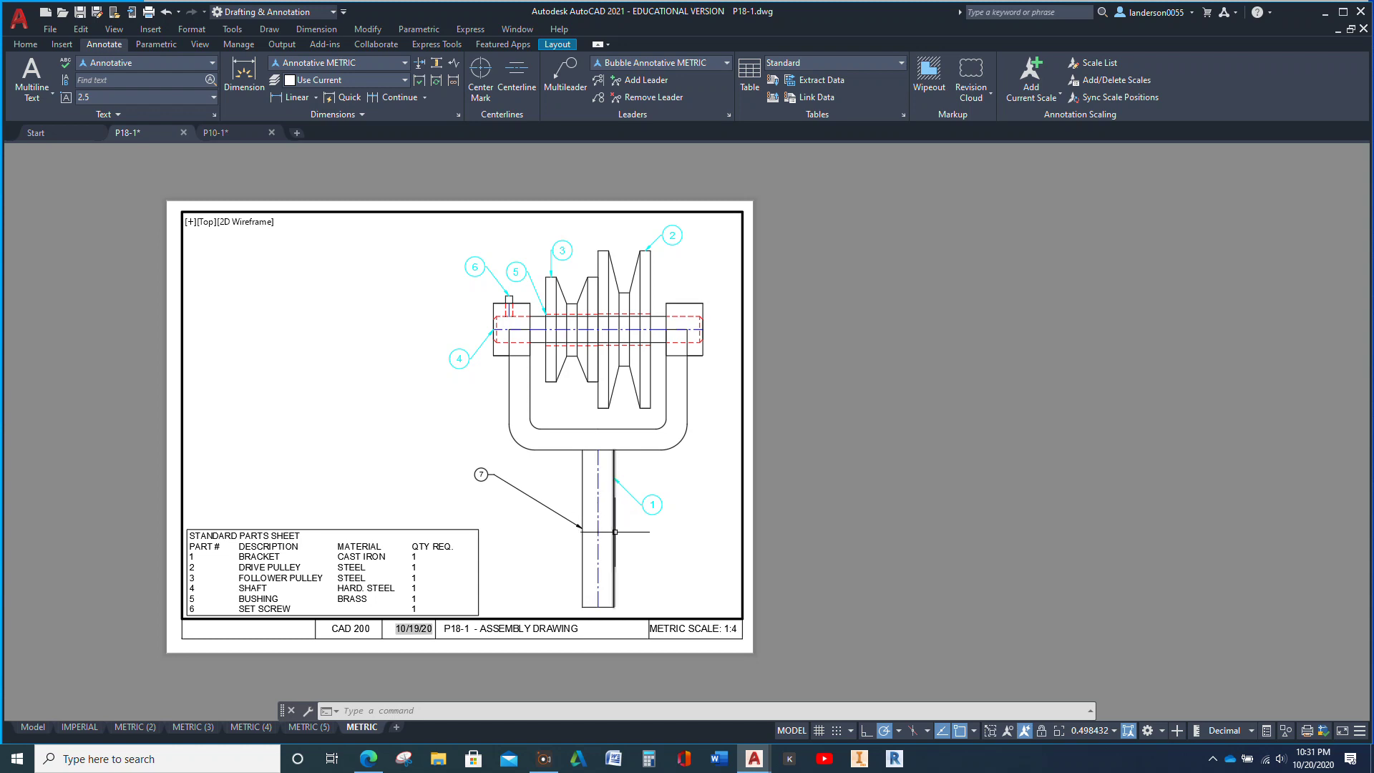
click(565, 73)
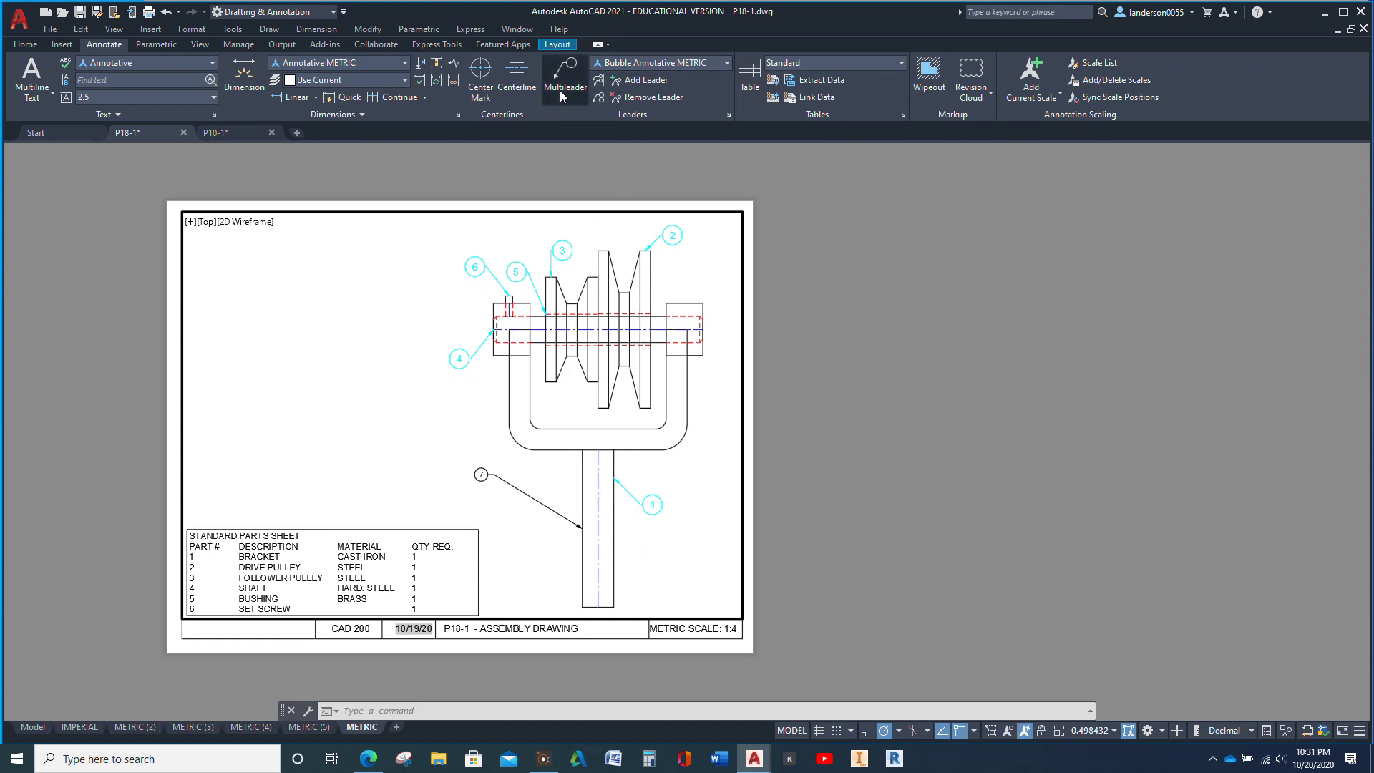
click(509, 422)
click(427, 405)
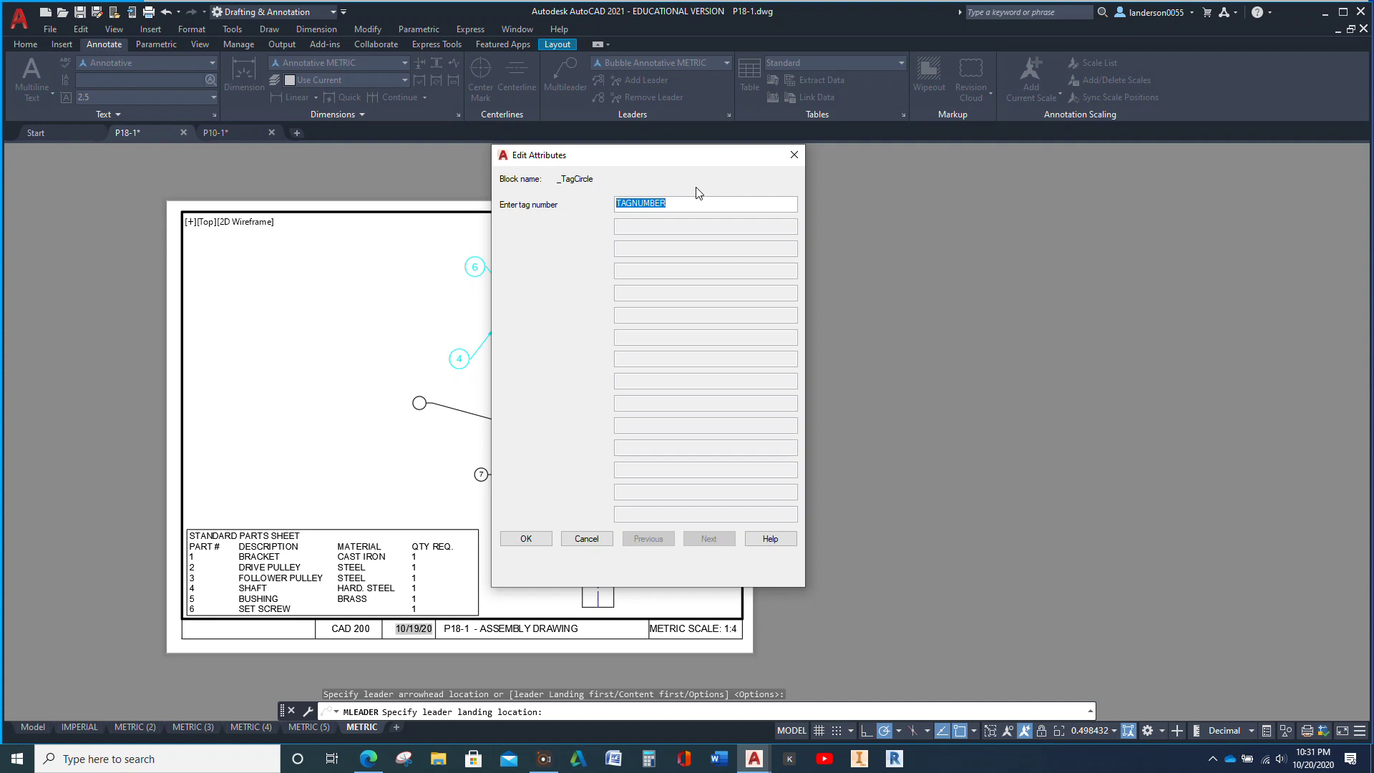
text(9)
click(540, 542)
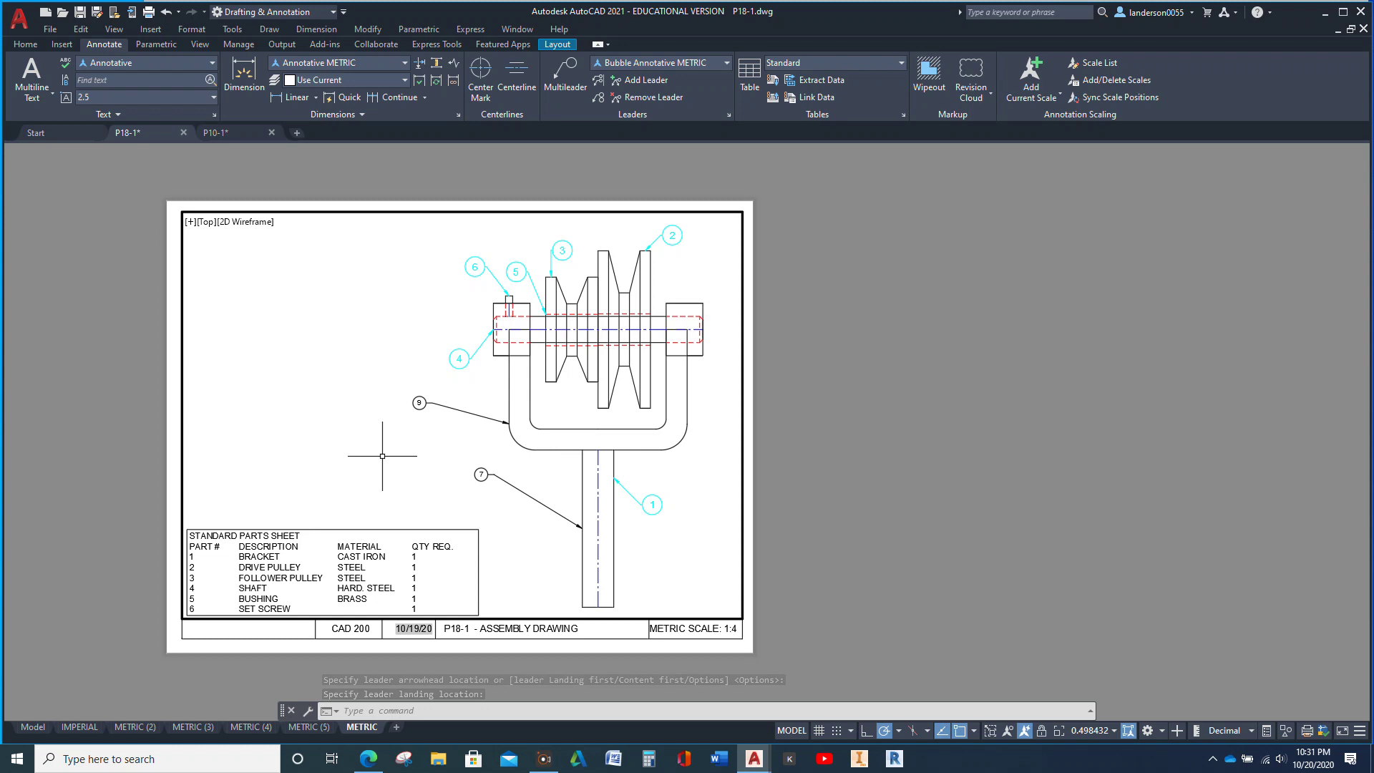
Undo three times to remove the balloon 9 and balloon 7 callouts.
key(ctrl+z)
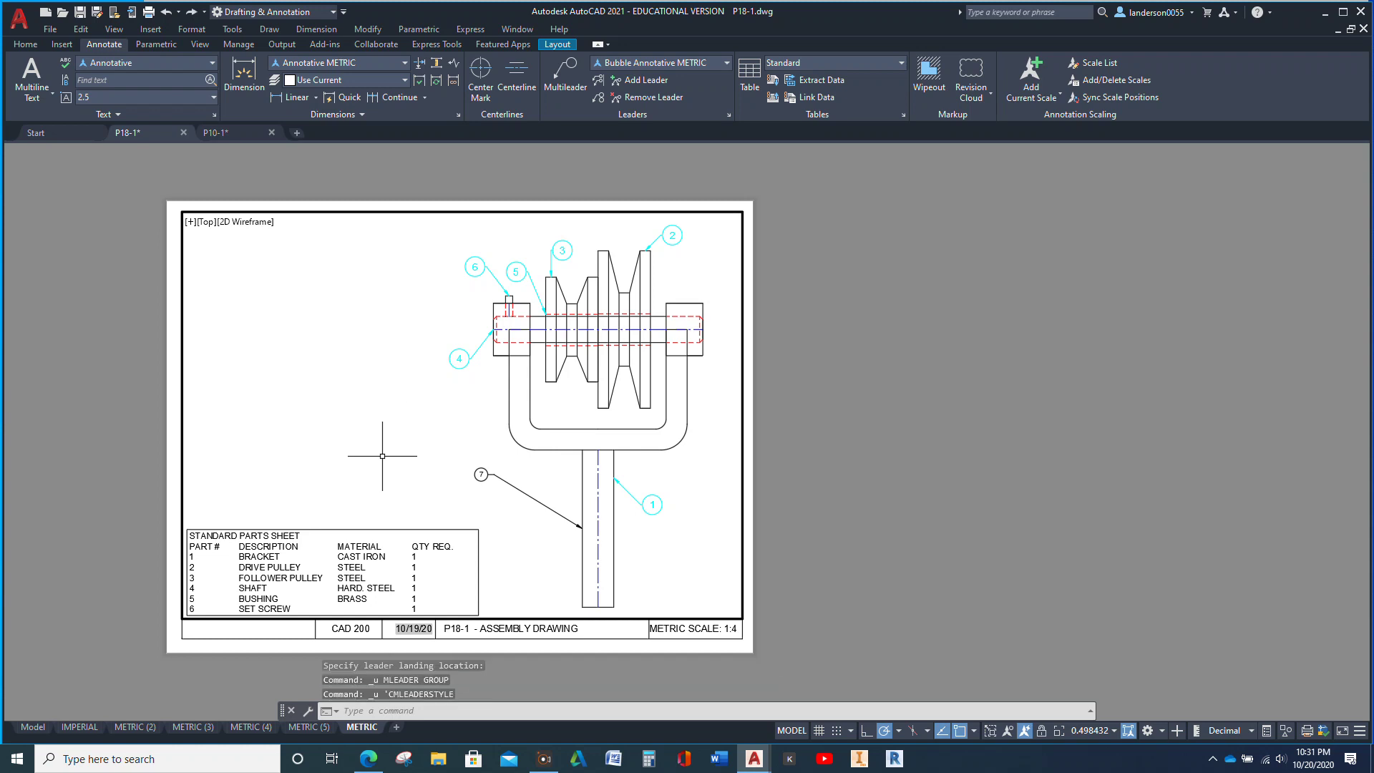
key(ctrl+z)
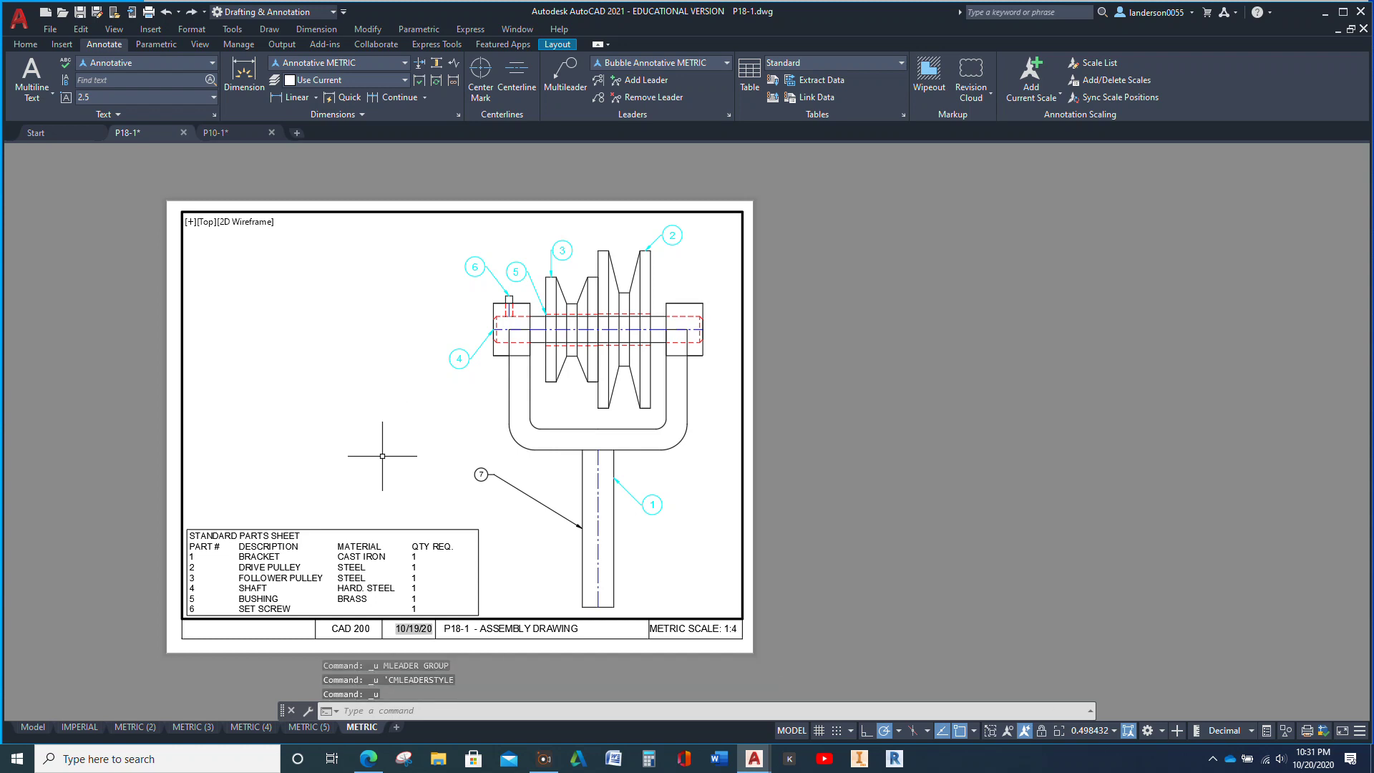
scroll(382, 456, up, 1)
key(ctrl+z)
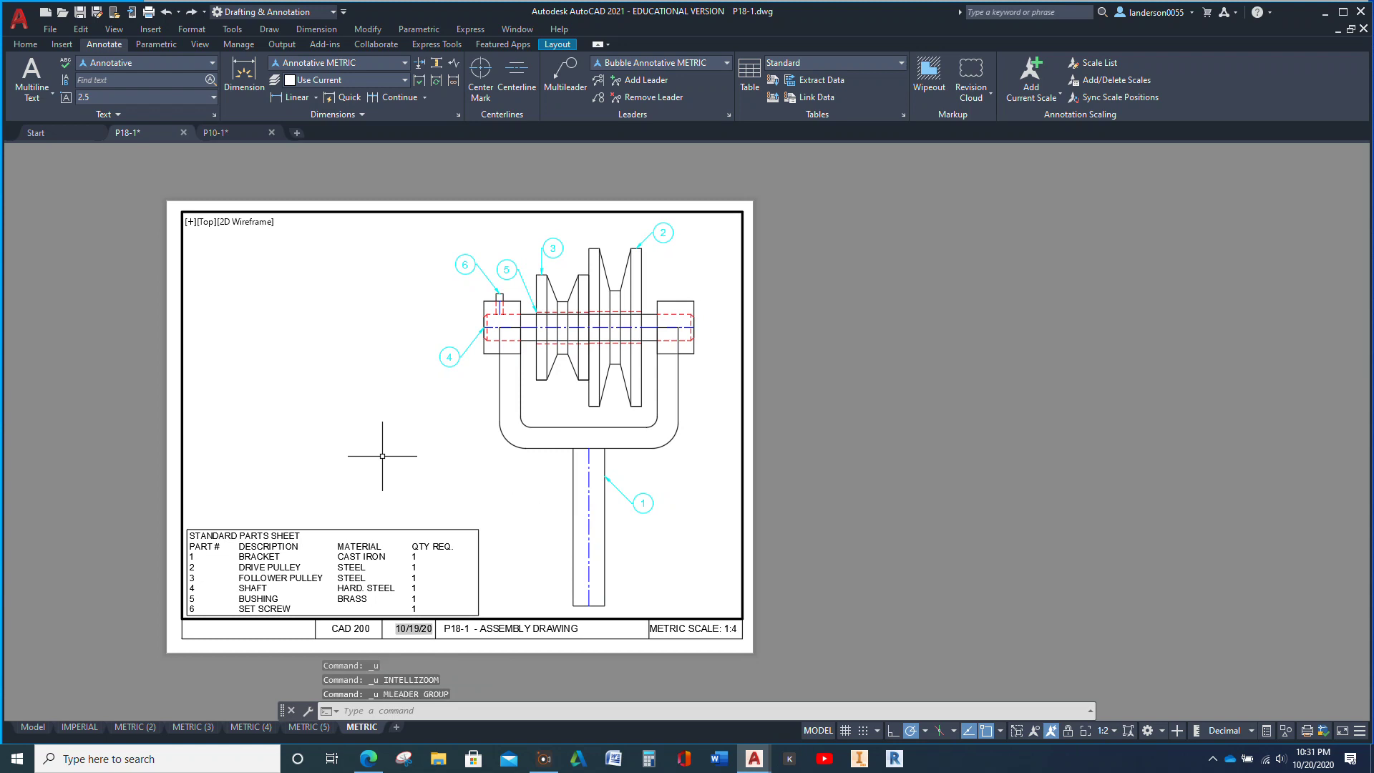